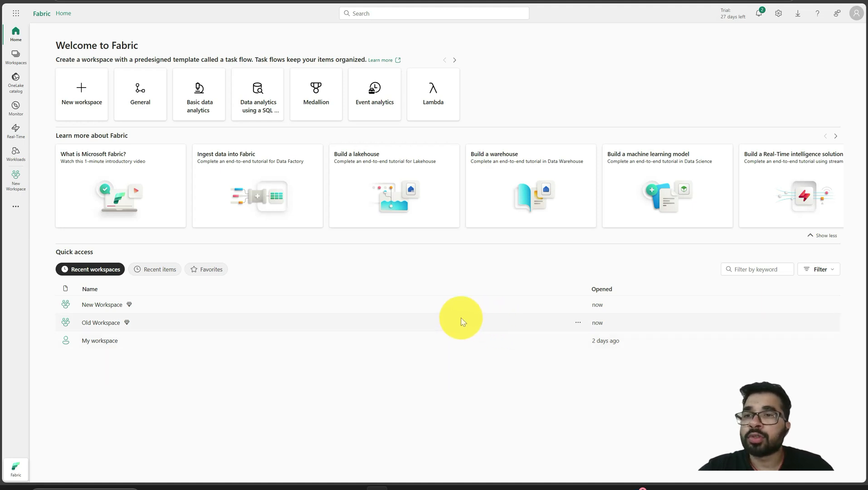
Step: Open Old Workspace in lineage view, tracing the NYCTaxi_647 lakehouse through to the green_tripdata_2017_2018 report
left_click(15, 55)
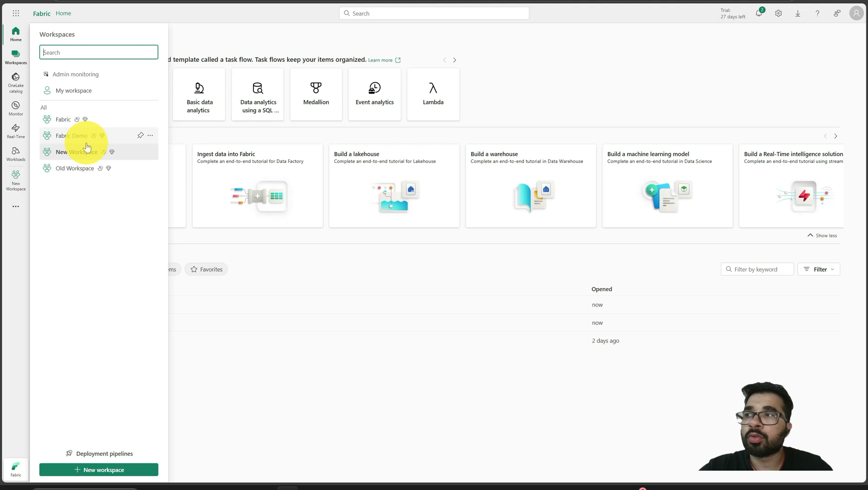
left_click(83, 173)
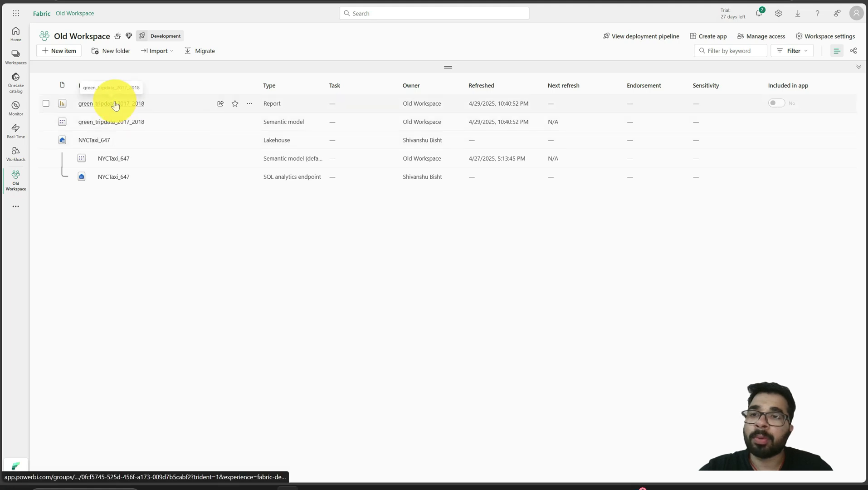
left_click(855, 52)
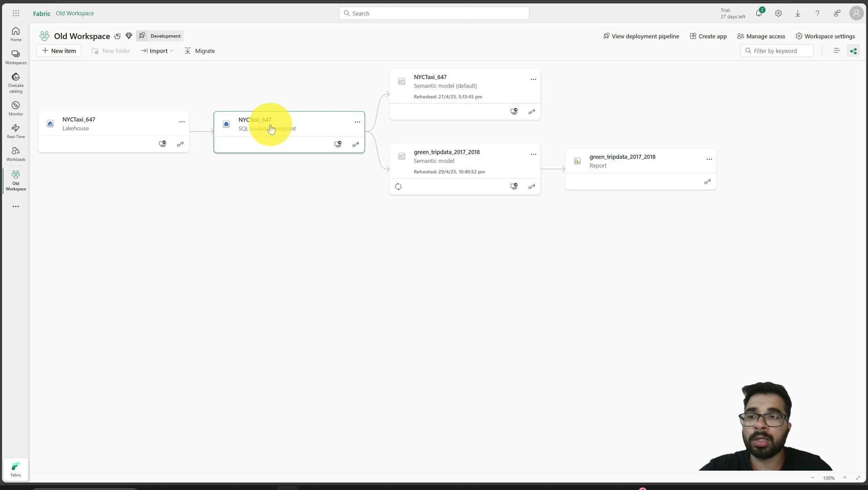
Step: Go to New Workspace and open the Sematic Model Migration notebook from its item list
left_click(15, 63)
left_click(78, 157)
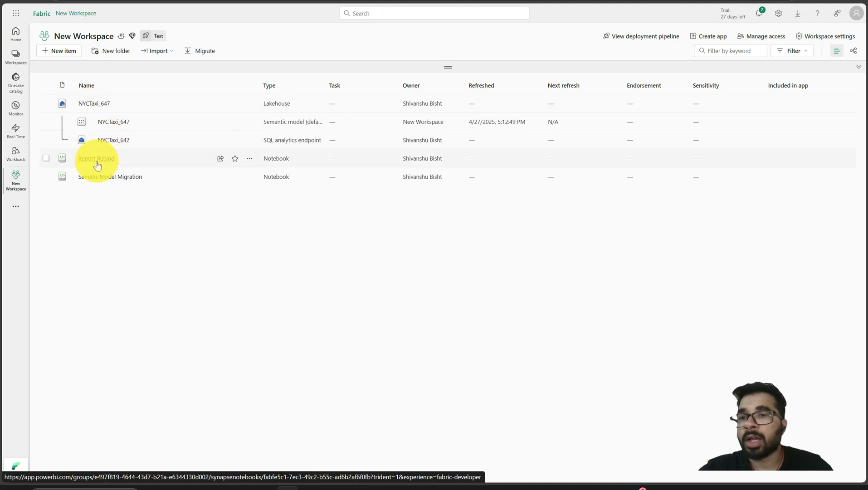
mouse_move(104, 180)
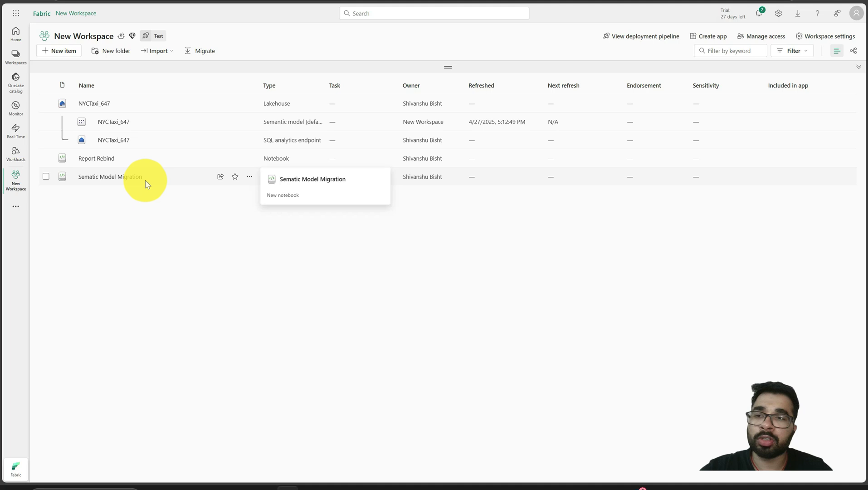
mouse_move(113, 166)
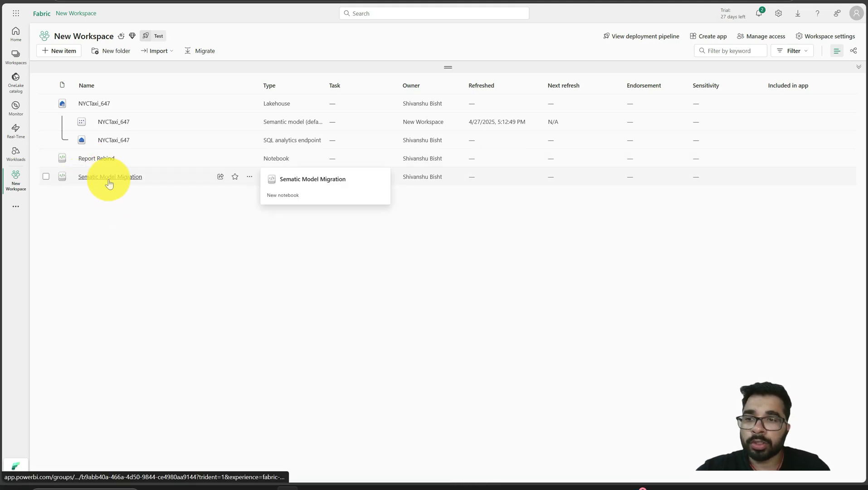
left_click(109, 181)
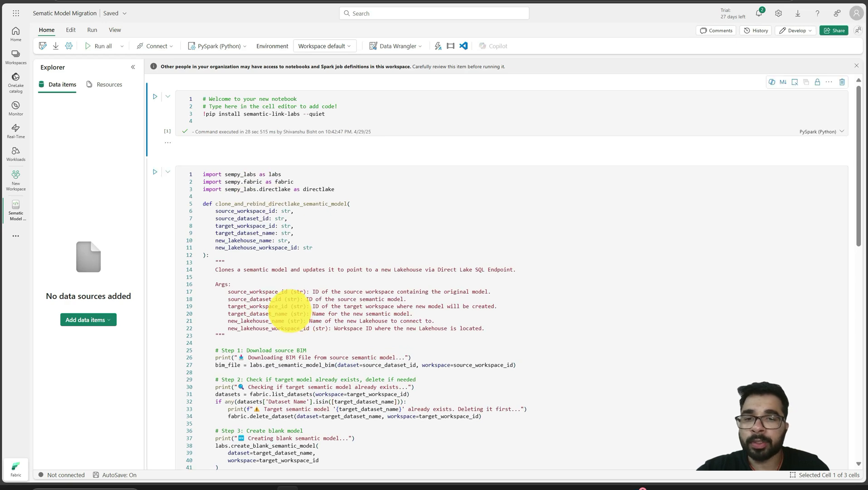
left_click(124, 6)
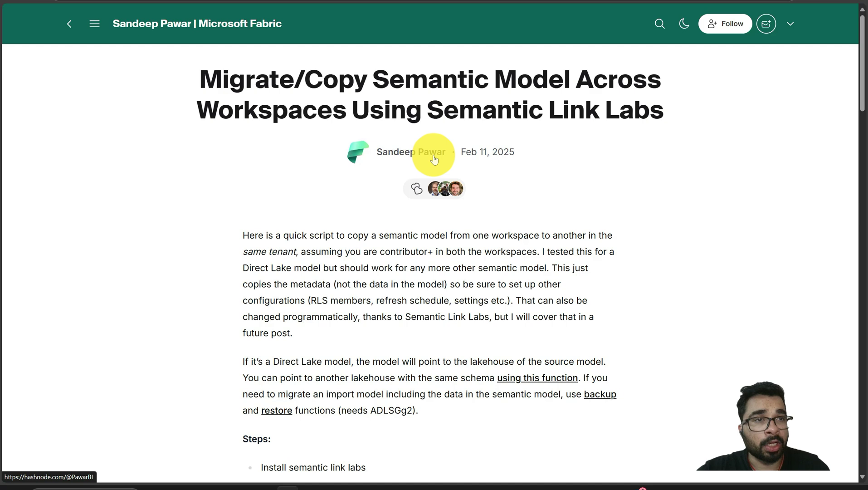
key("ctrl+Tab")
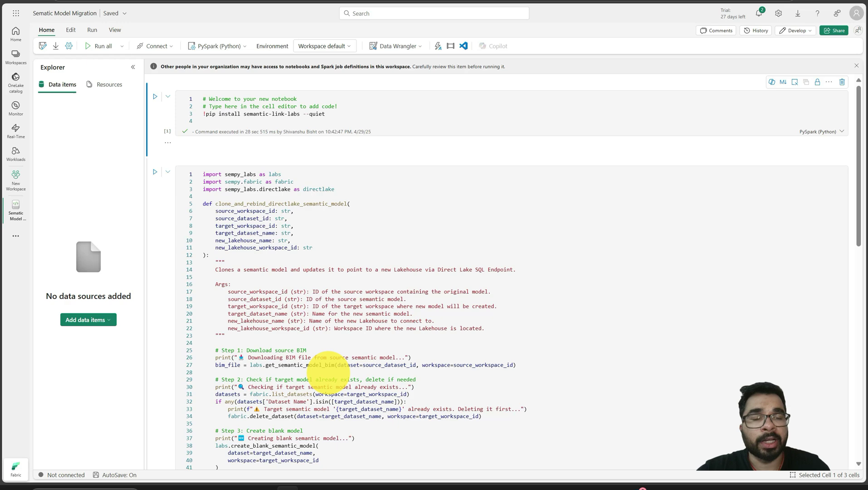
scroll(327, 371, "down", 3)
scroll(328, 371, "down", 7)
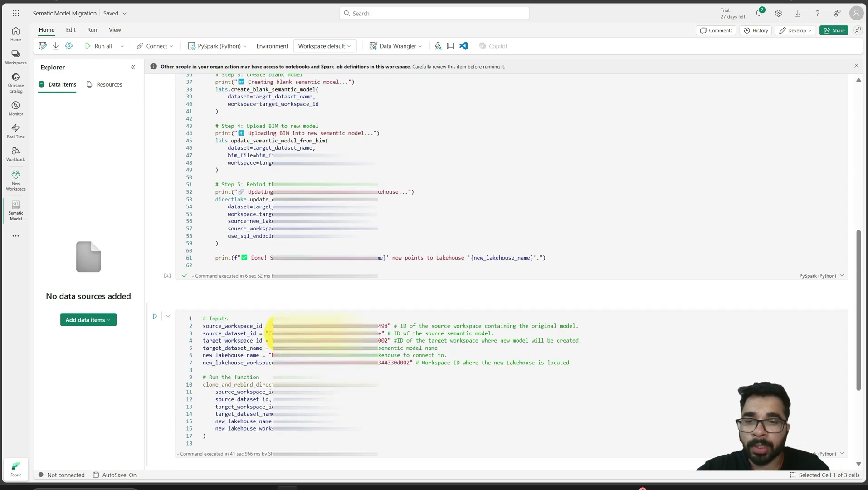
scroll(295, 326, "down", 2)
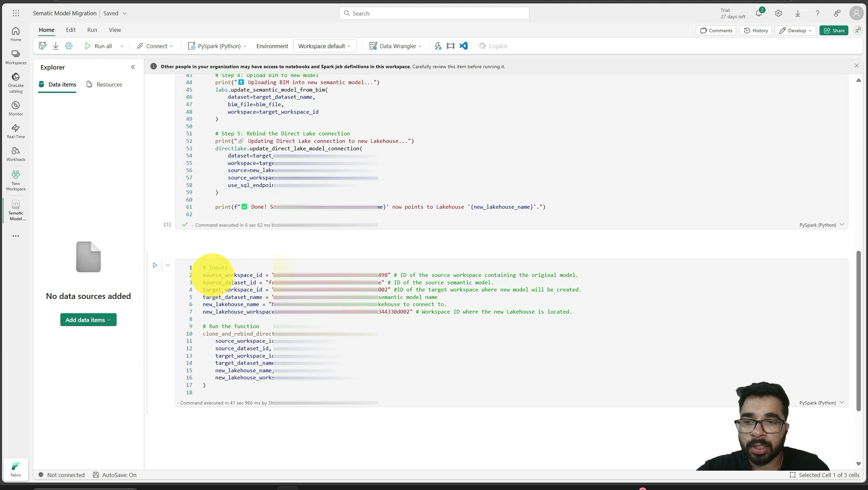
left_click_drag(203, 275, 262, 275)
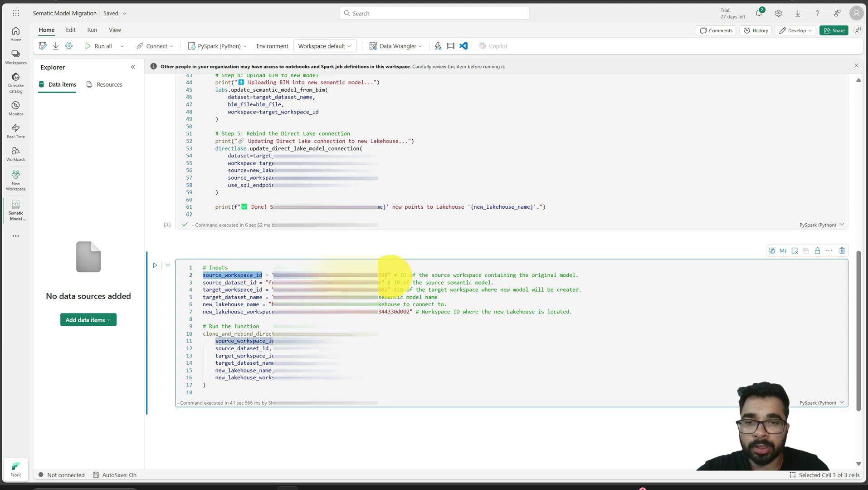
left_click(387, 275)
left_click_drag(388, 275, 269, 274)
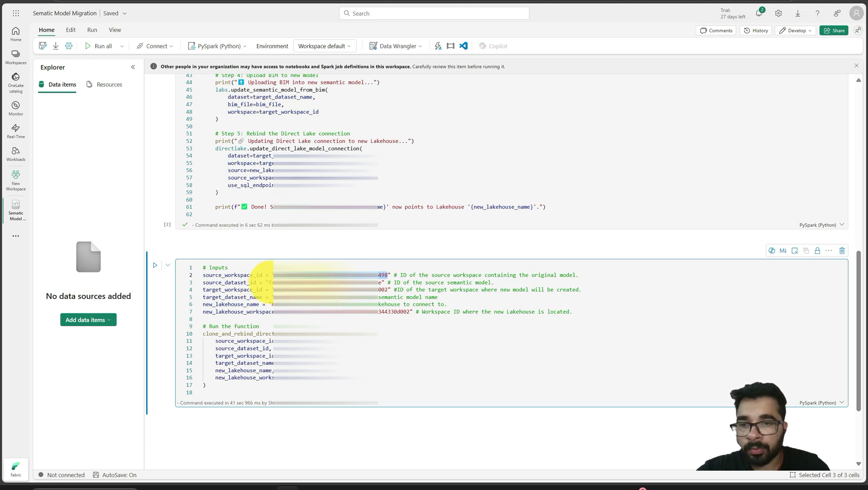
left_click_drag(256, 282, 203, 282)
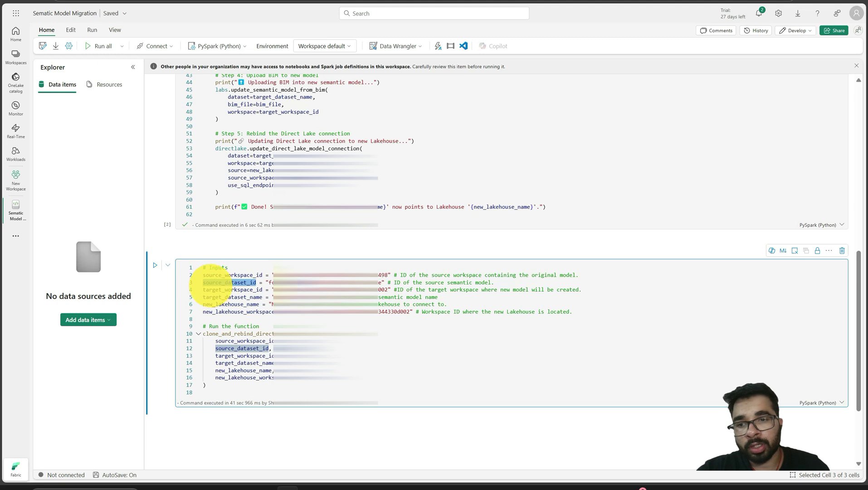
left_click(262, 290)
left_click_drag(262, 289, 196, 290)
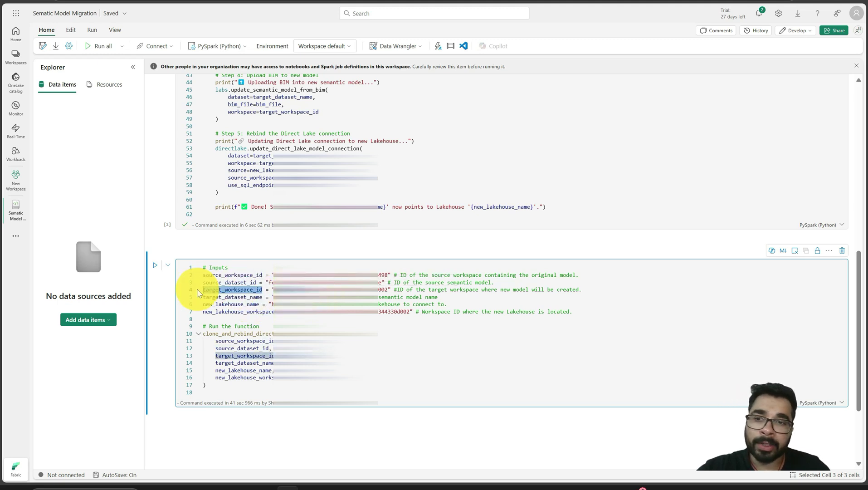
left_click_drag(262, 297, 203, 298)
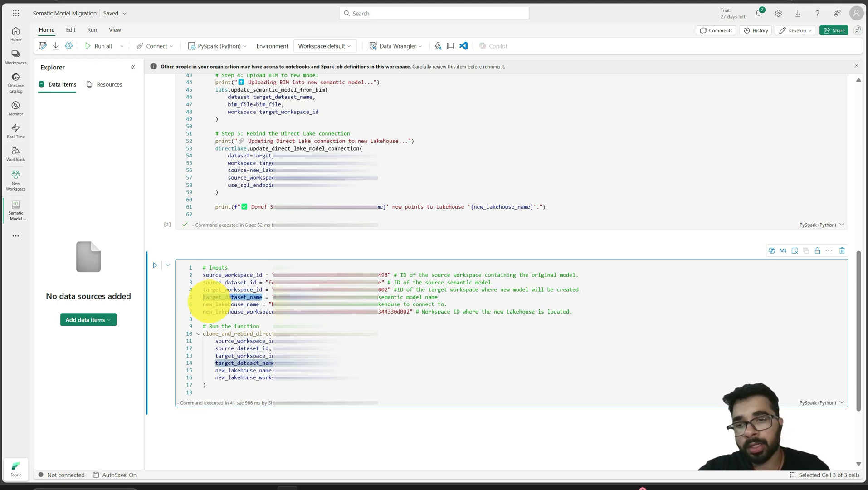
left_click_drag(259, 303, 204, 304)
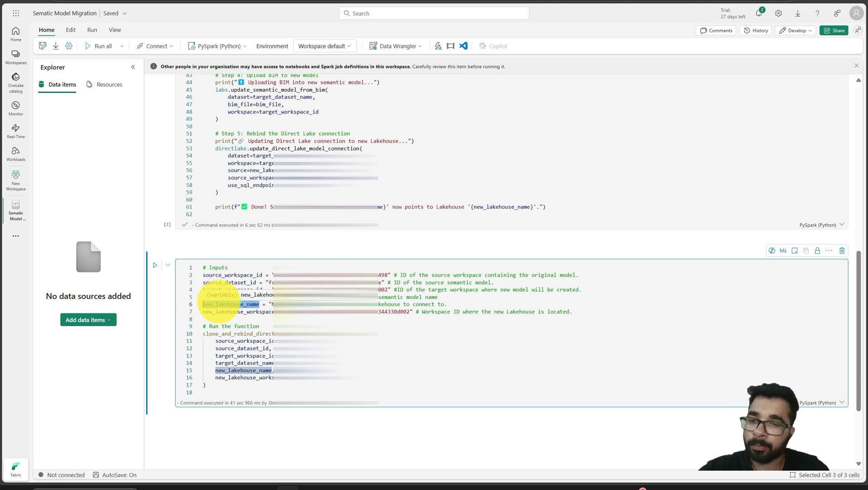
left_click_drag(272, 311, 203, 312)
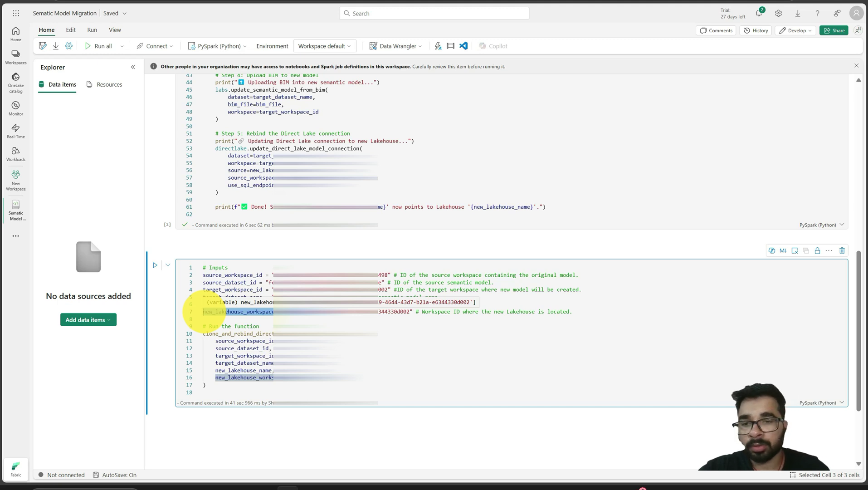
key("Escape")
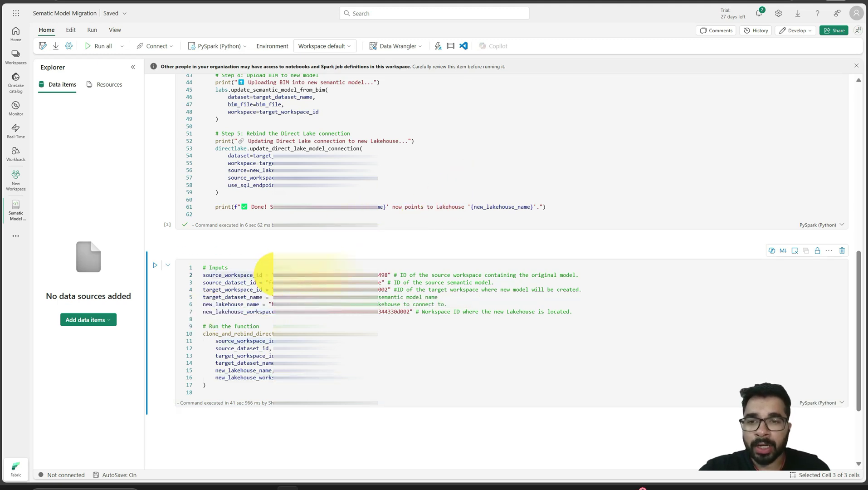
left_click(396, 275)
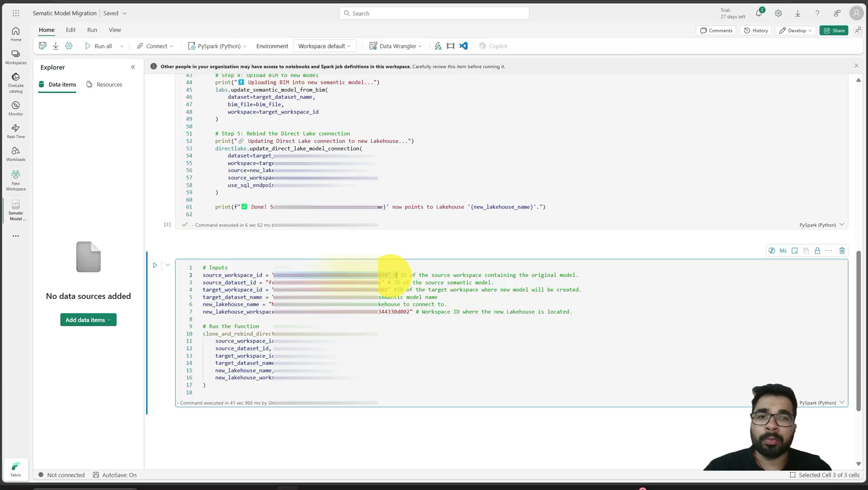
left_click_drag(397, 275, 326, 274)
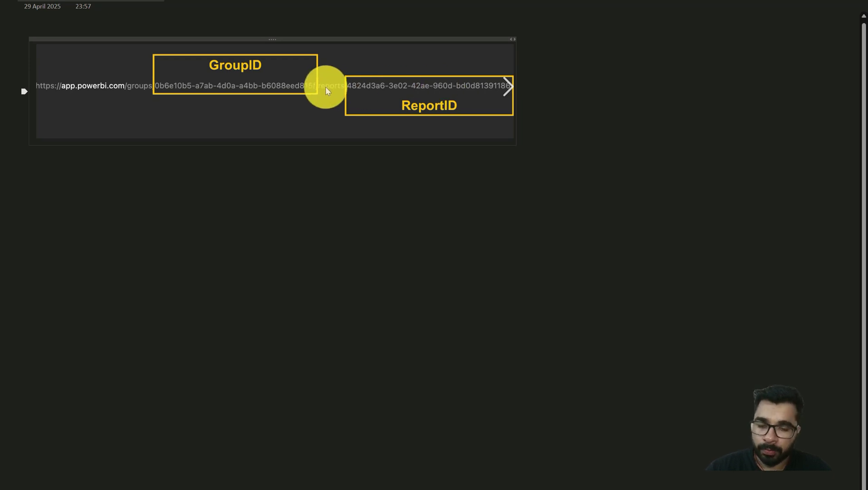
key("alt+Tab")
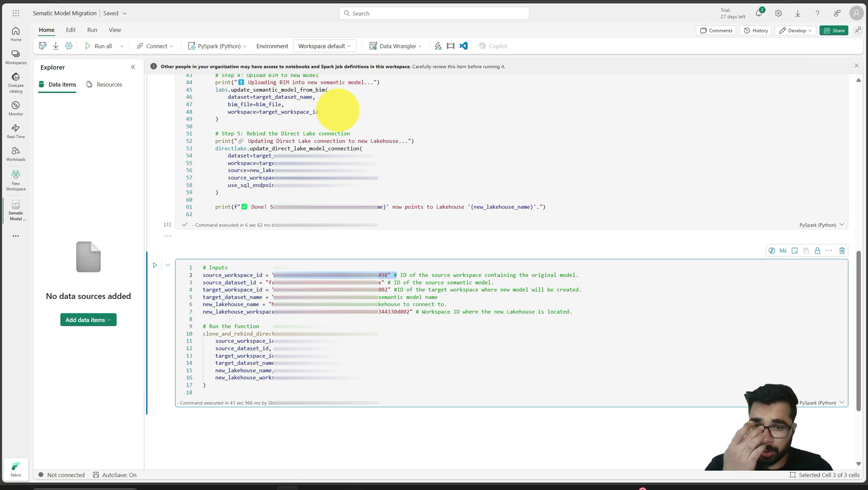
Step: Select the source workspace ID value in the code, then start a new standard Spark session
scroll(365, 166, "down", 2)
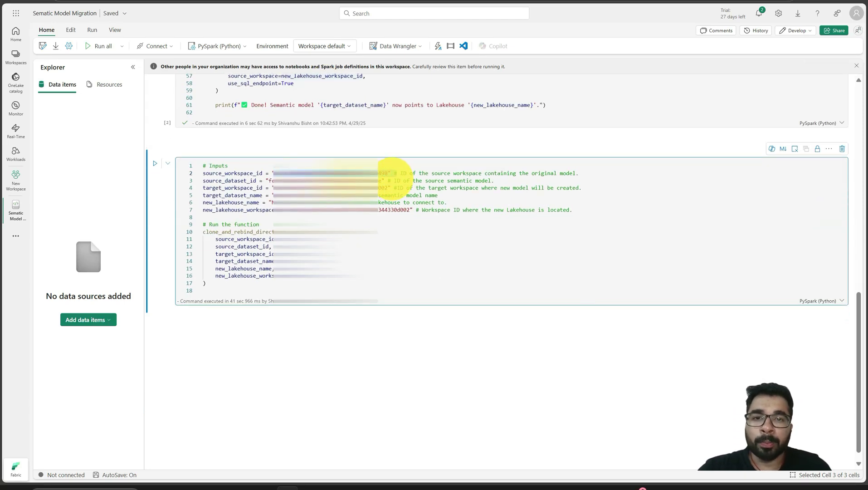
left_click_drag(394, 173, 304, 174)
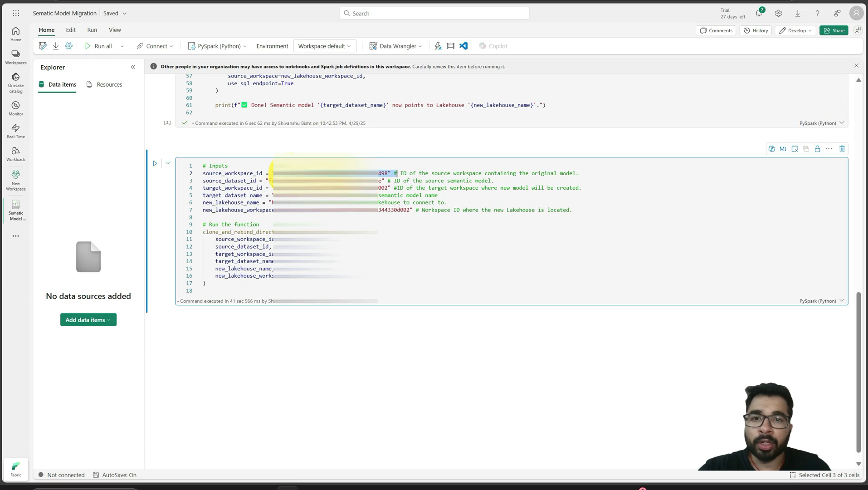
scroll(213, 145, "up", 10)
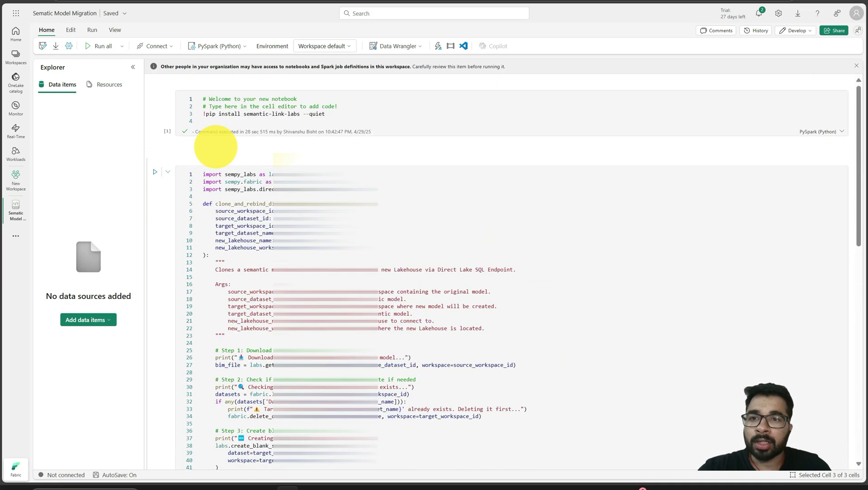
left_click(152, 46)
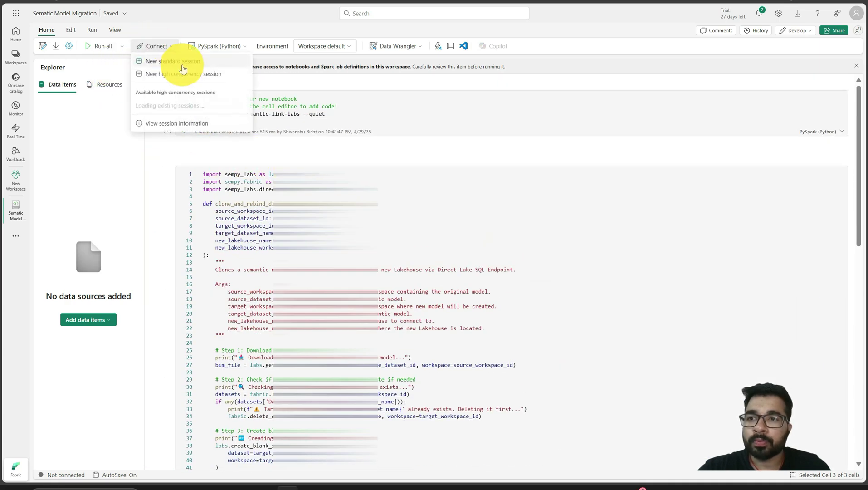
left_click(177, 62)
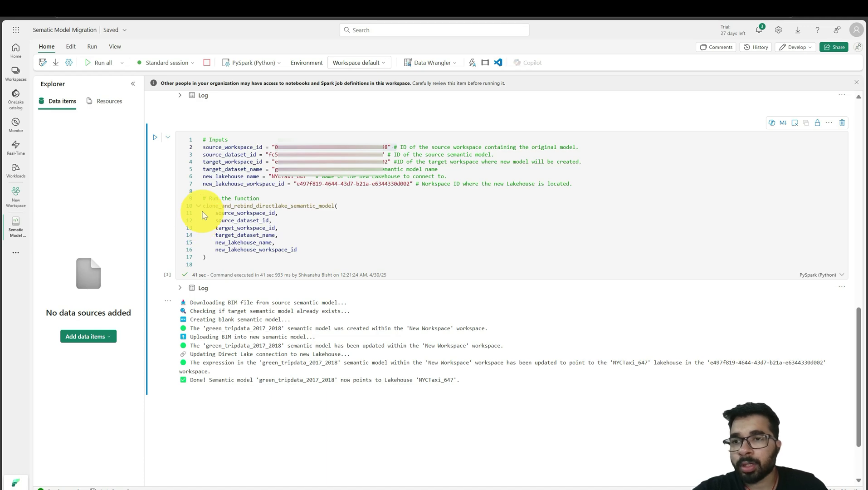
Step: Check the run log confirming green_tripdata_2017_2018 now points to Lakehouse NYCTaxi_647
scroll(203, 215, "up", 2)
scroll(202, 215, "down", 2)
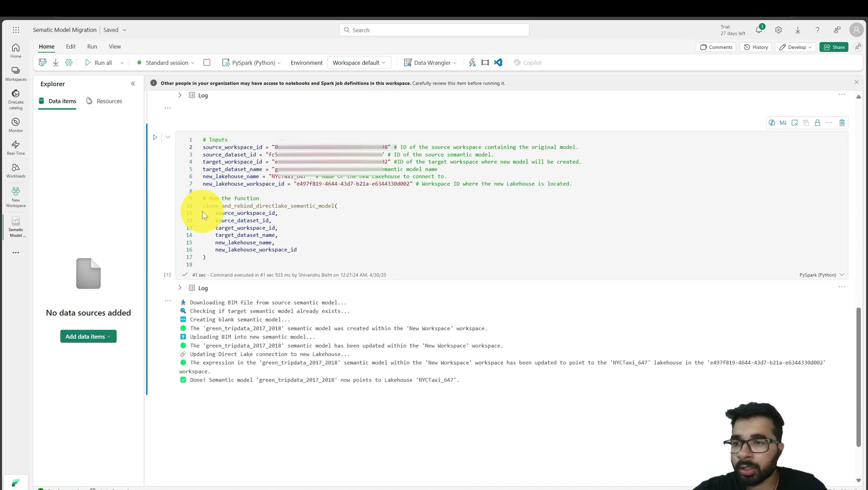
Step: Switch to New Workspace and open the green_tripdata_2017_2018 semantic model's details page
left_click(15, 73)
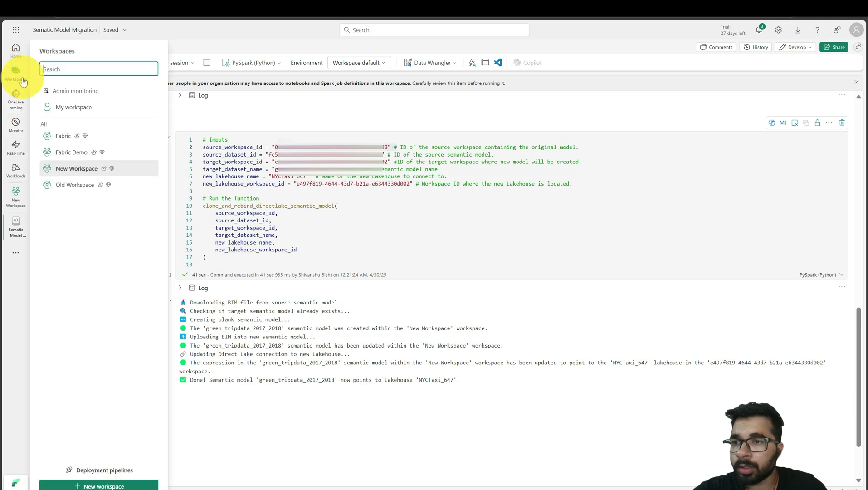
left_click(86, 176)
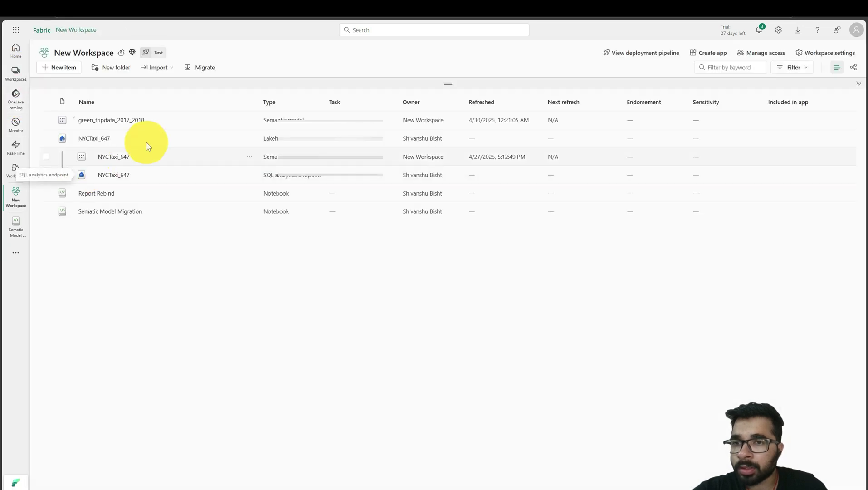
left_click(86, 123)
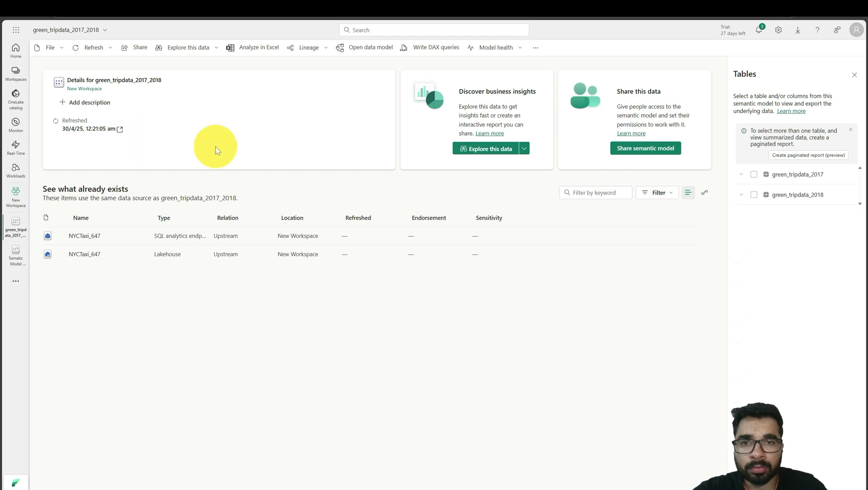
Step: Open the data model to review its tables, close it, and return to New Workspace
left_click(375, 51)
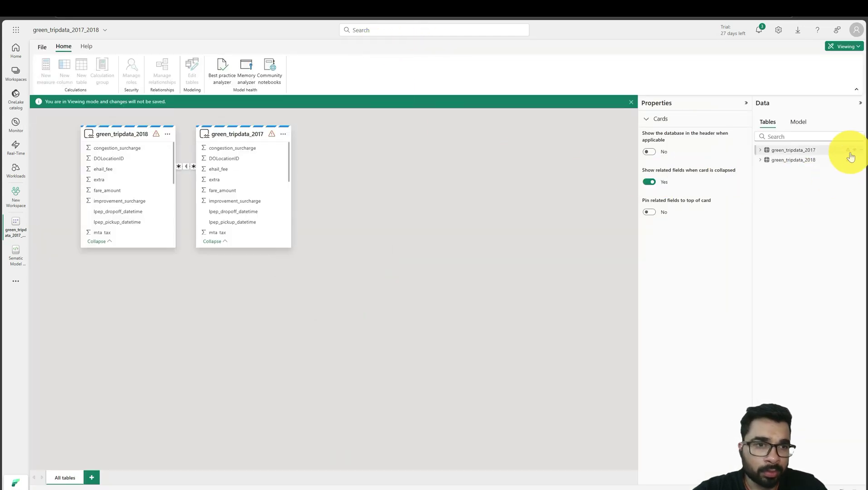
mouse_move(848, 156)
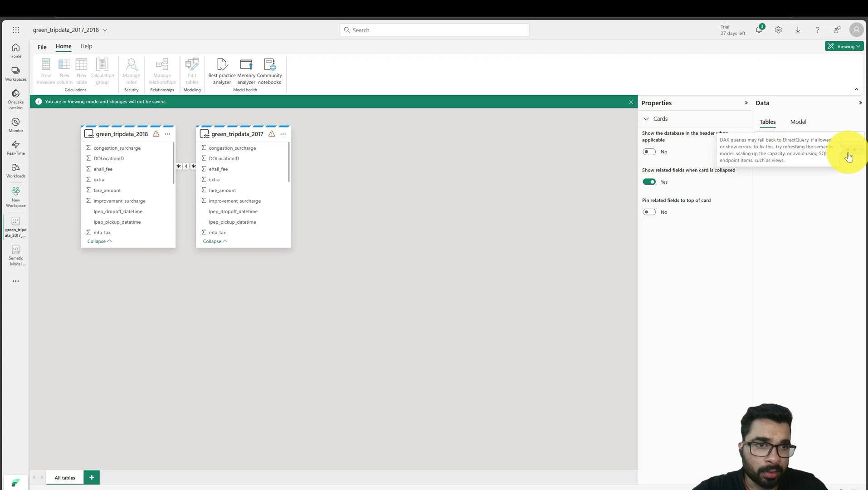
left_click(25, 218)
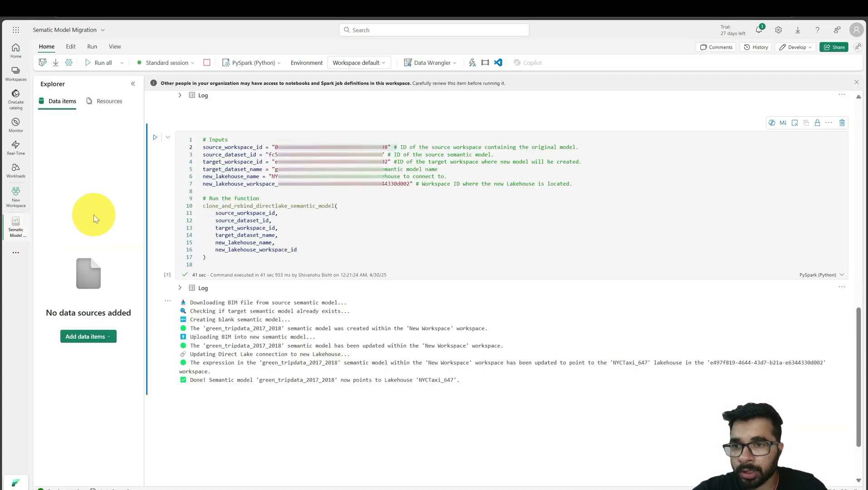
left_click(15, 73)
left_click(86, 168)
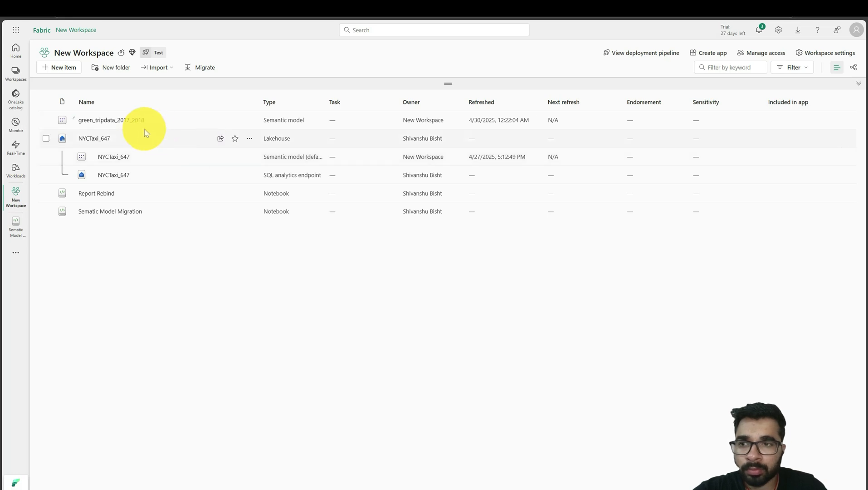
Step: Open the model's data model view, separate the 2017 and 2018 tables, and inspect their relationship
left_click(112, 121)
left_click(371, 47)
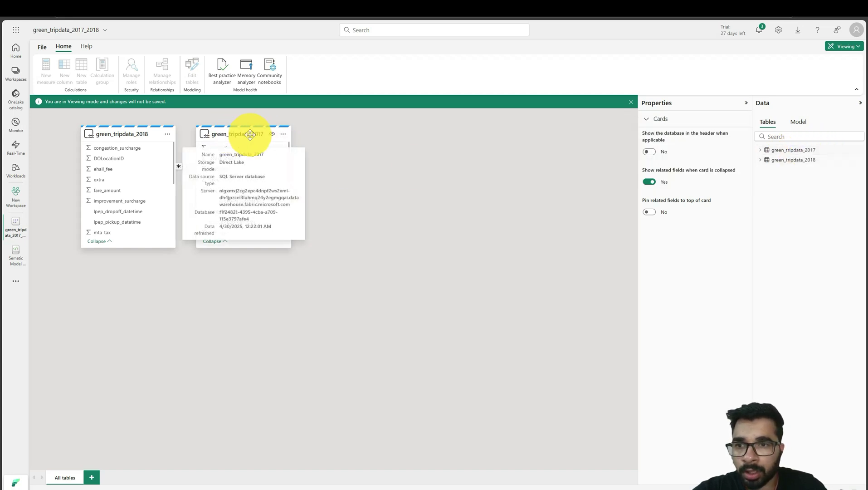
left_click_drag(251, 134, 358, 133)
left_click(242, 176)
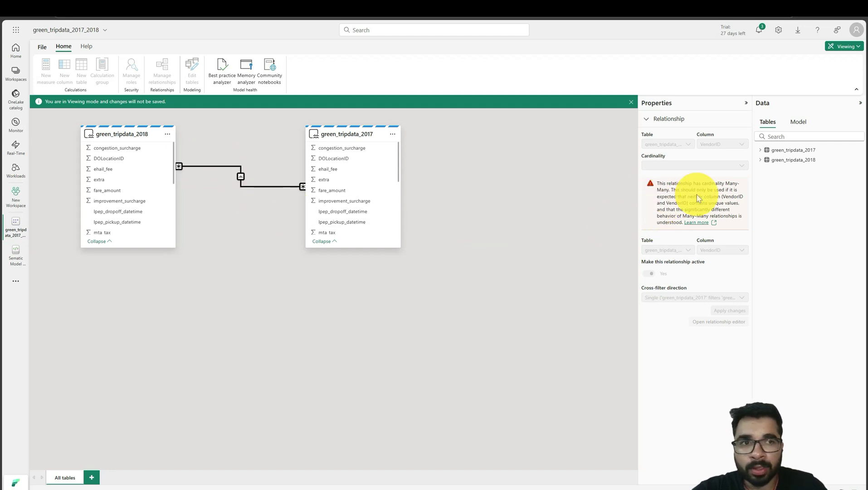
Step: Switch the model to Editing, review the a. Trip Distance measure formula, then return to the notebook
left_click(845, 47)
left_click(807, 64)
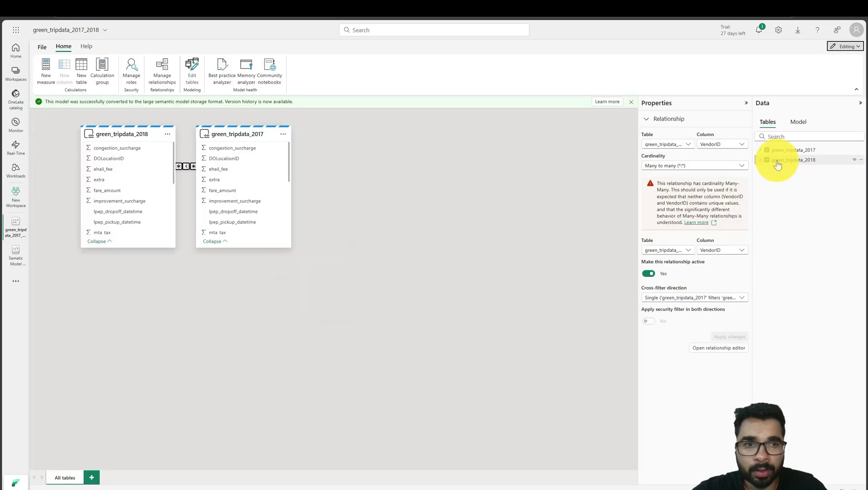
left_click(761, 150)
left_click(792, 159)
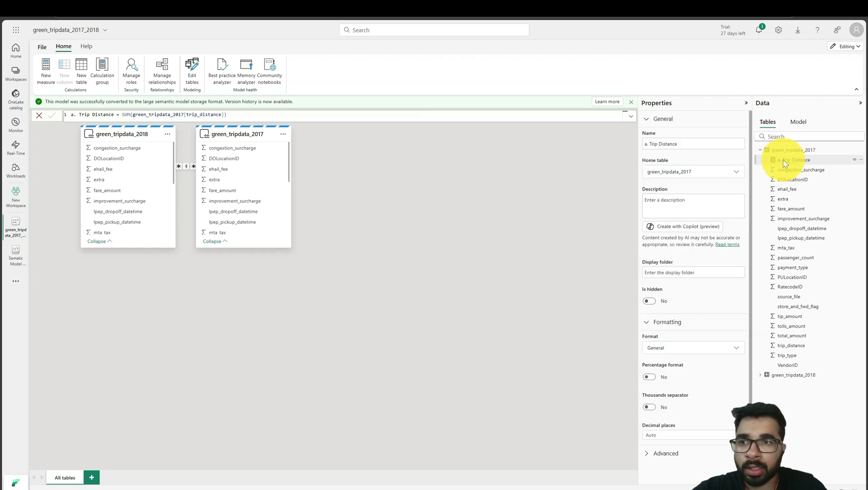
left_click(68, 114, "shift")
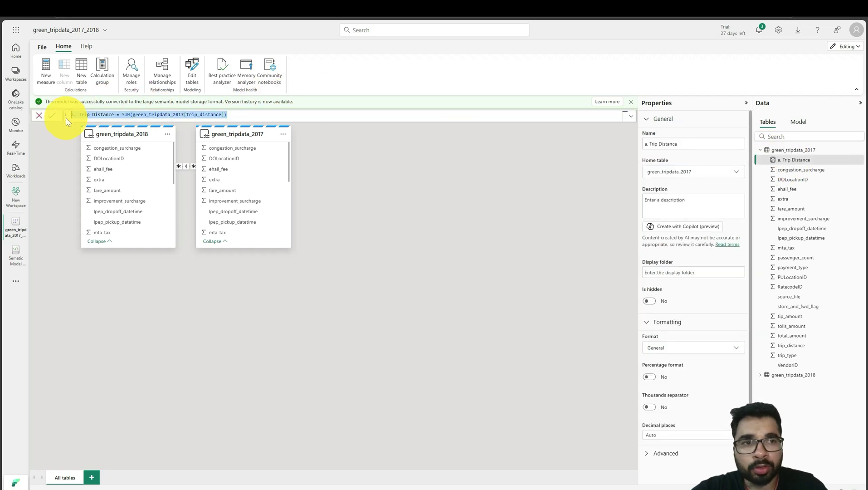
left_click(16, 252)
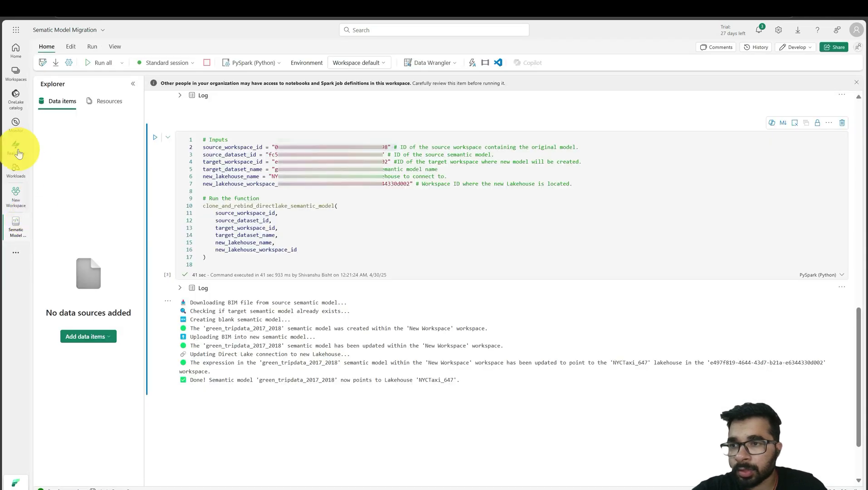
Step: Show New Workspace's lineage, with green_tripdata_2017_2018 fed from NYCTaxi_647's SQL endpoint
left_click(16, 72)
left_click(69, 168)
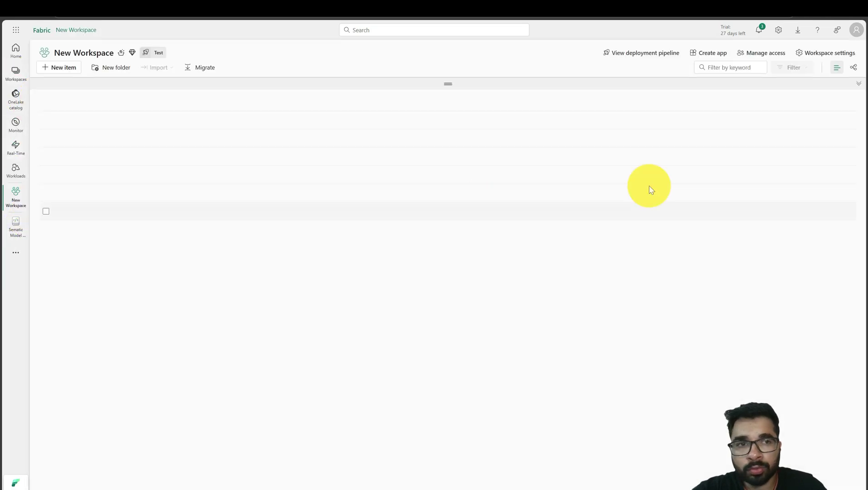
left_click(854, 69)
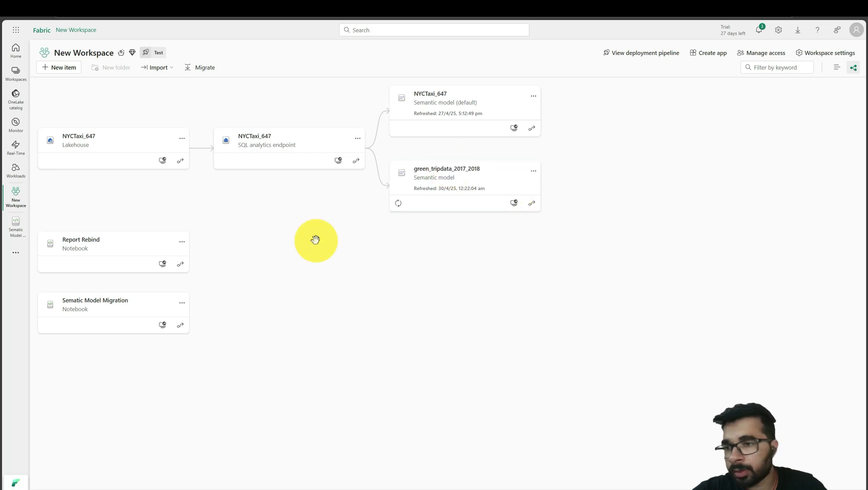
left_click(16, 72)
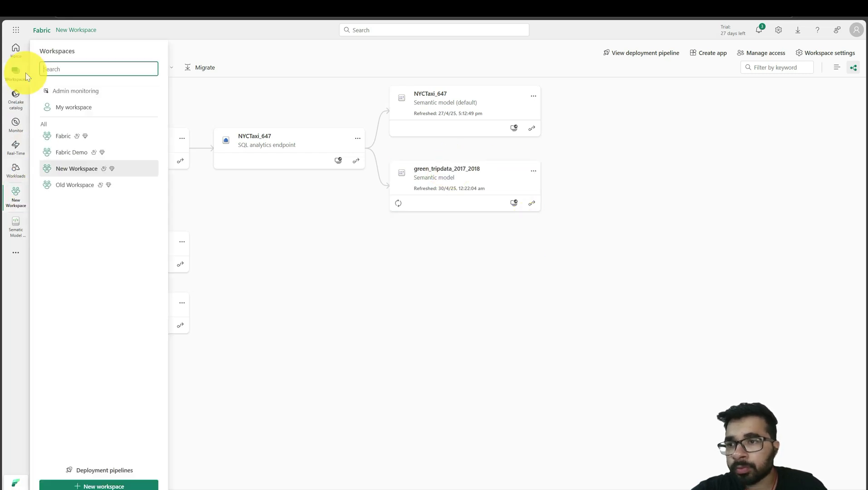
Step: From Old Workspace's list, save the green_tripdata_2017_2018 report as a same-named copy in New Workspace
left_click(79, 184)
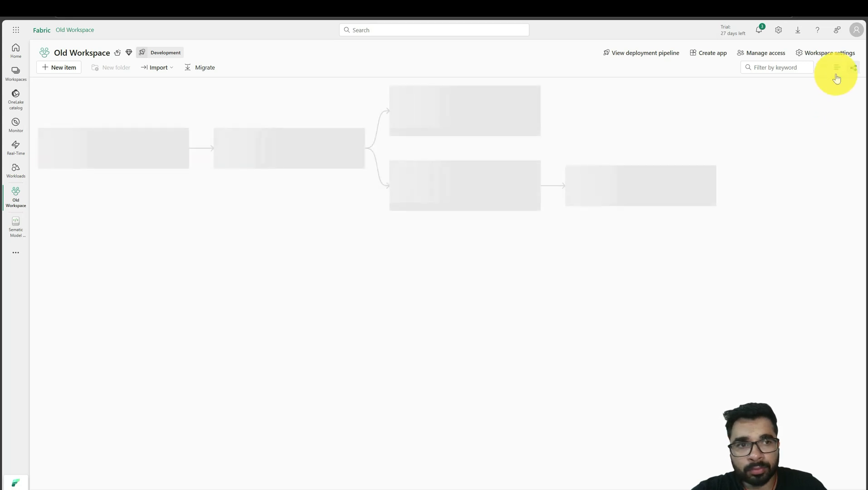
left_click(837, 69)
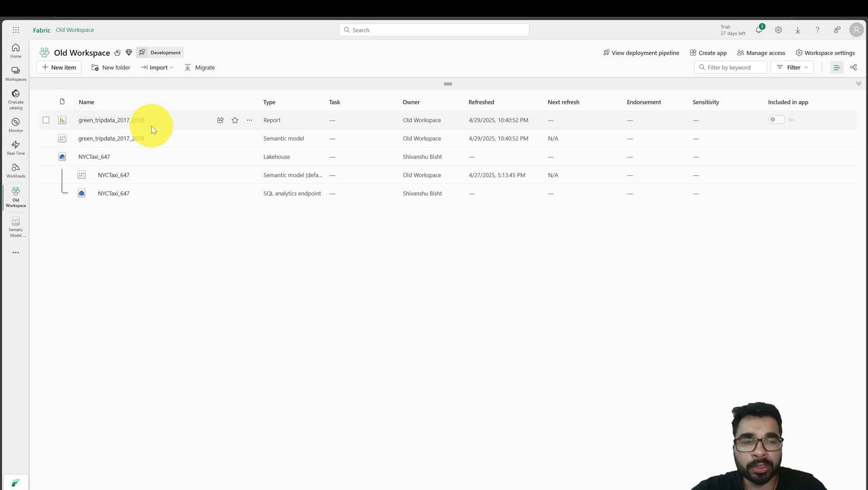
left_click(249, 120)
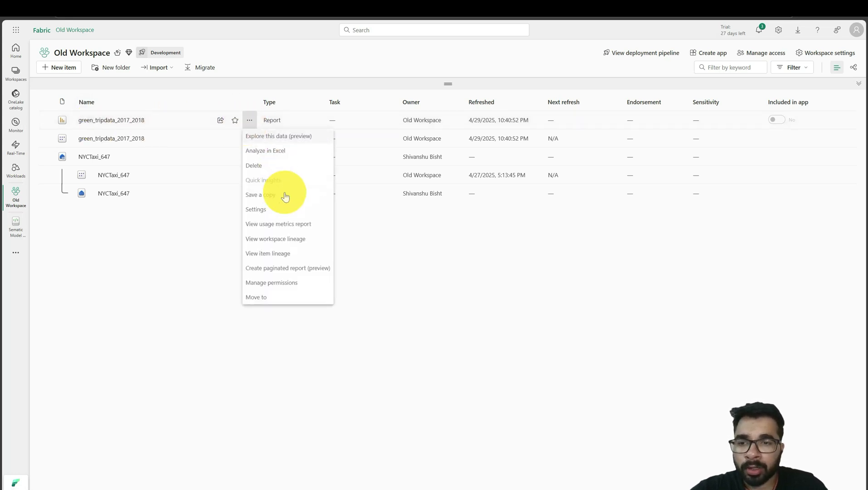
left_click(272, 195)
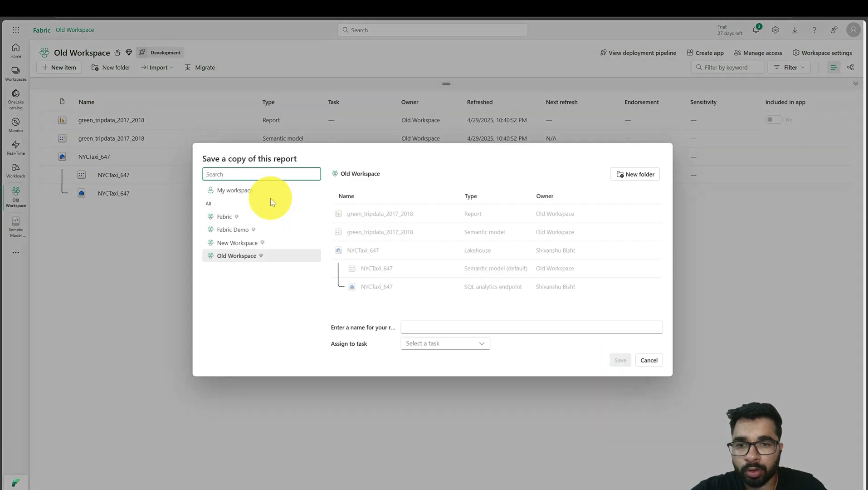
left_click_drag(413, 214, 348, 215)
key("ctrl+c")
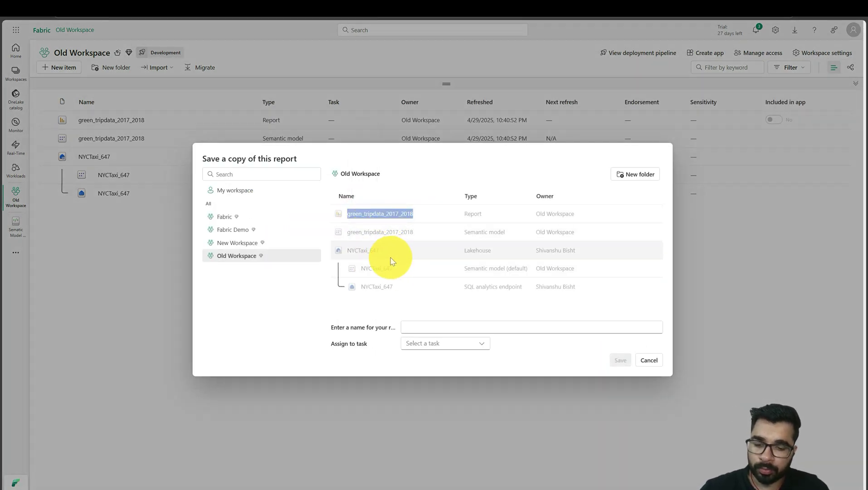
left_click(430, 325)
key("ctrl+v")
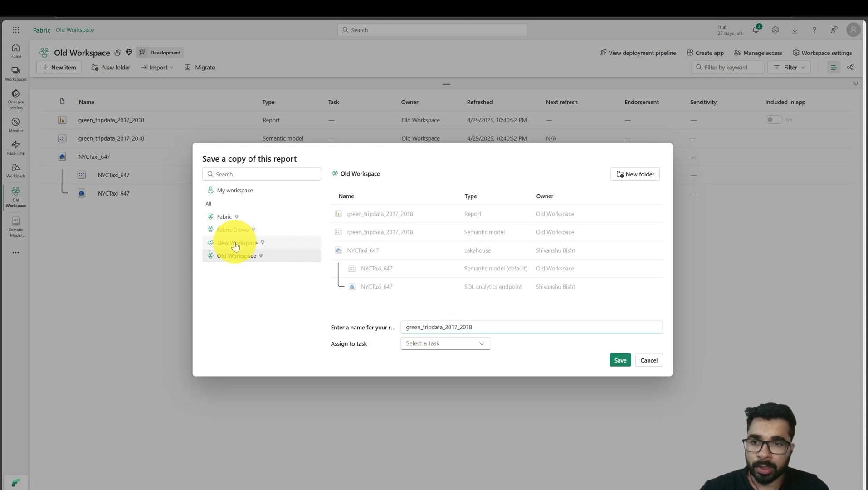
left_click(236, 244)
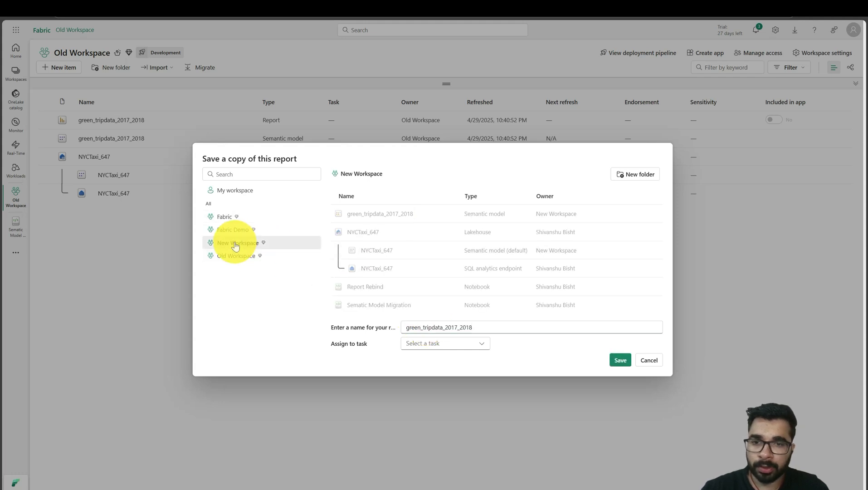
left_click(620, 361)
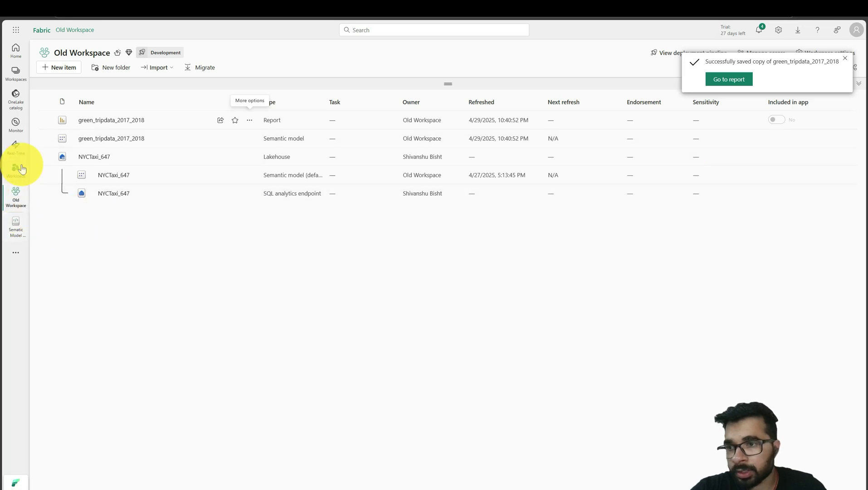
Step: Go to New Workspace and dismiss the saved-copy notification
left_click(15, 71)
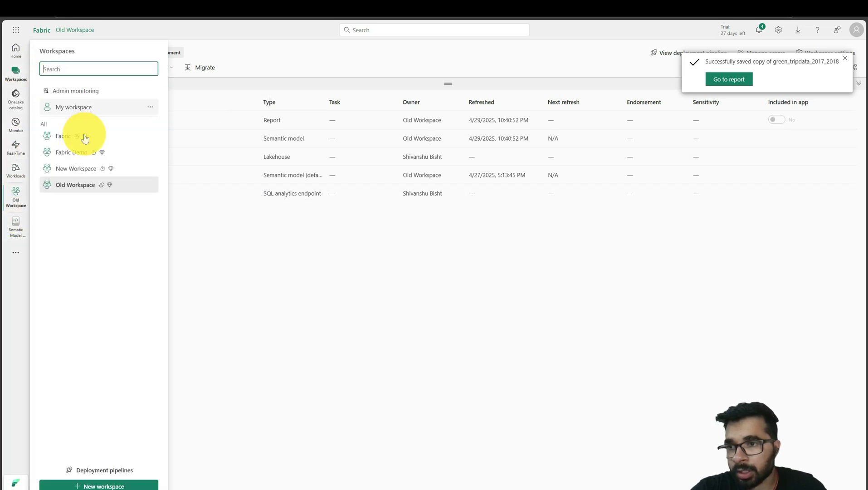
left_click(75, 169)
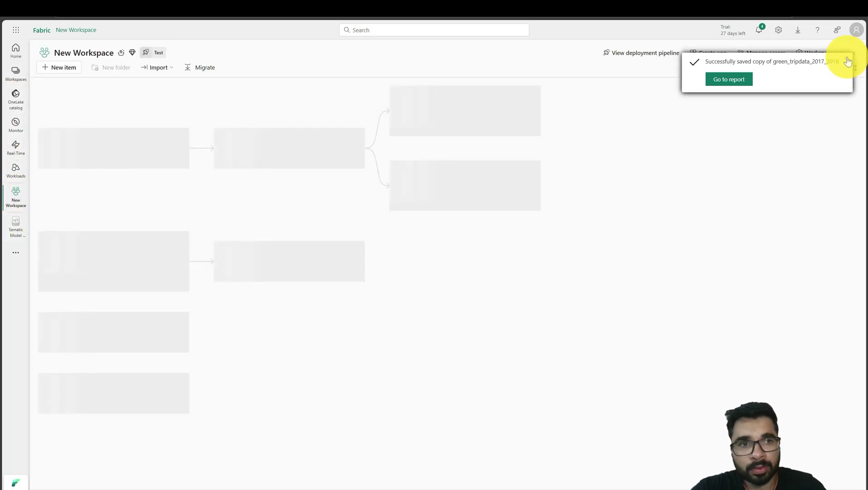
left_click(845, 58)
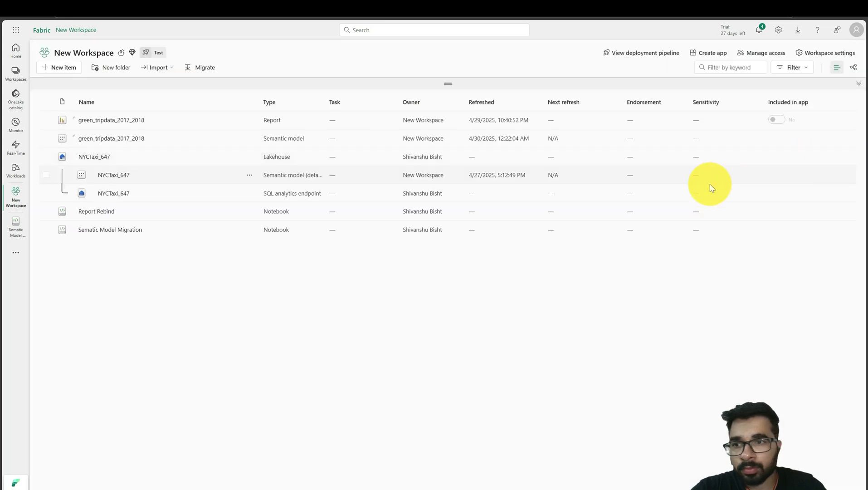
left_click(128, 119)
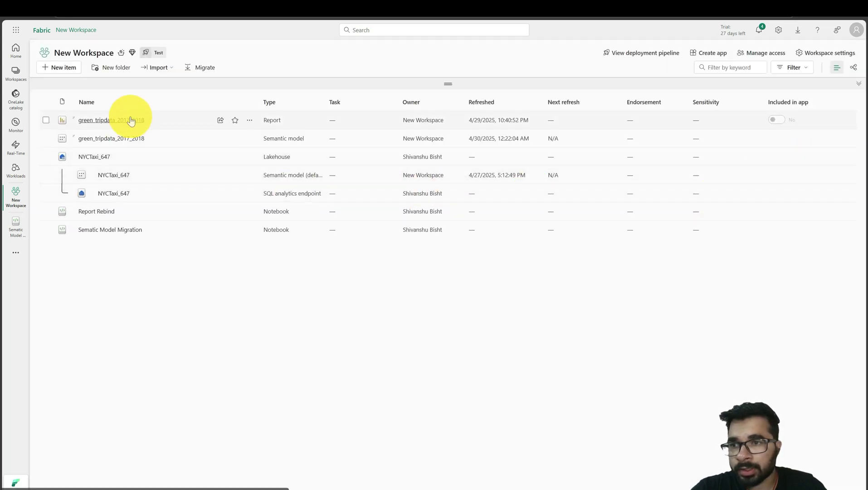
Step: Toggle between lineage and list views to check the copied report's link to the Old Workspace model
left_click(855, 68)
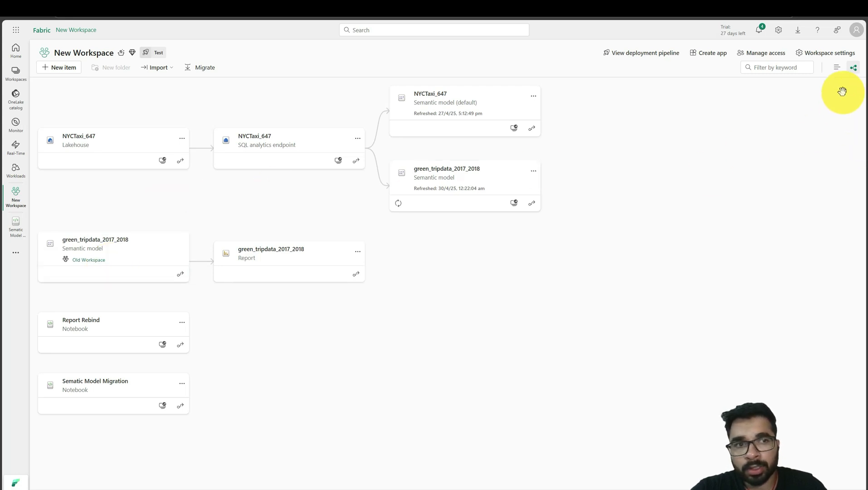
left_click(836, 70)
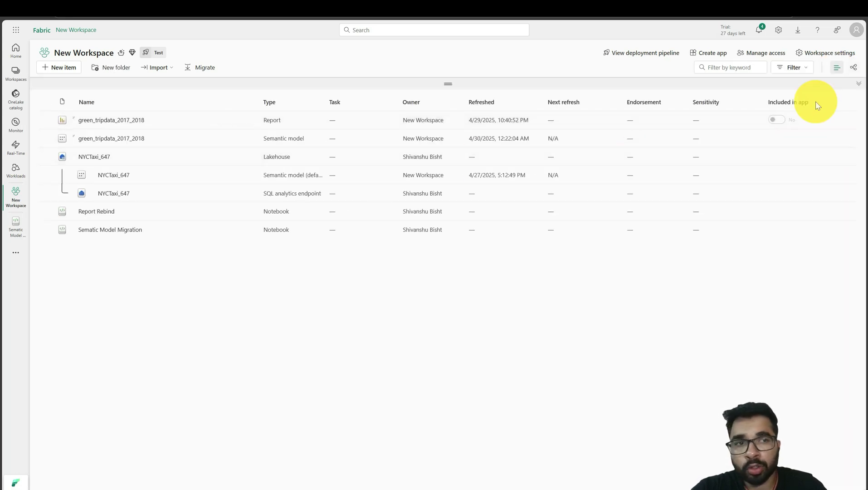
left_click(853, 67)
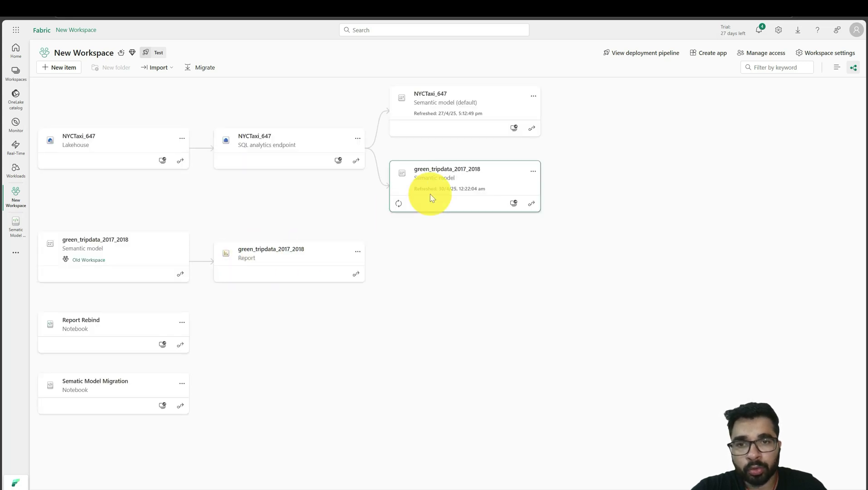
left_click(838, 73)
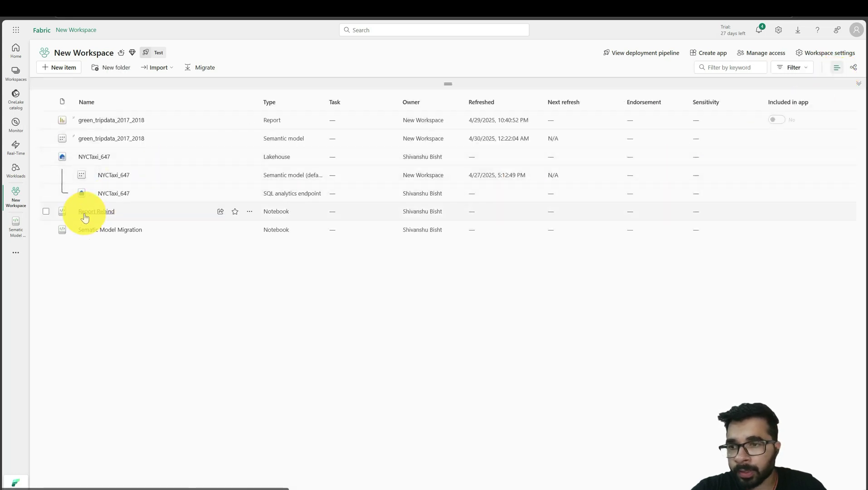
Step: Paste the green_tripdata_2017_2018 report's ID from New Workspace into report_id on line 7
left_click(95, 212)
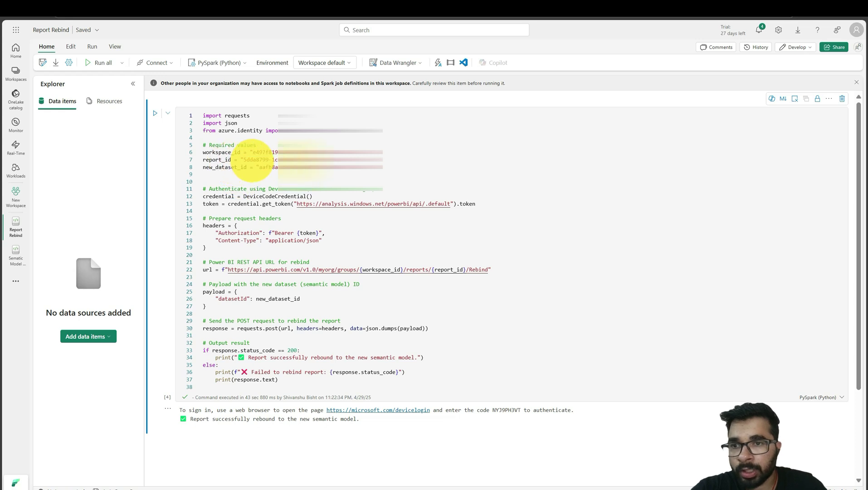
mouse_move(240, 166)
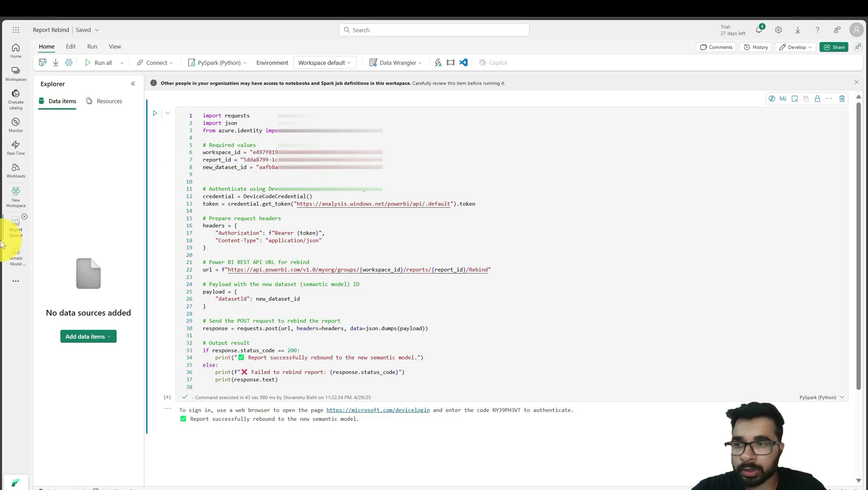
left_click(16, 72)
left_click(88, 174)
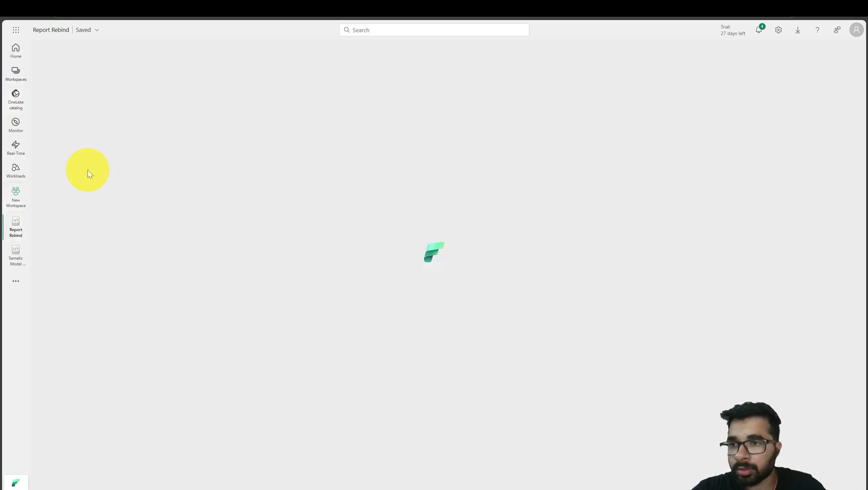
left_click(116, 121)
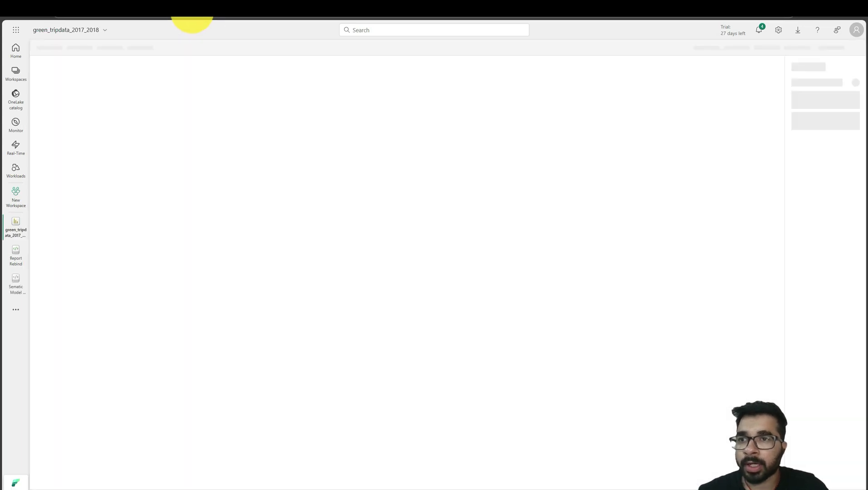
left_click(432, 20)
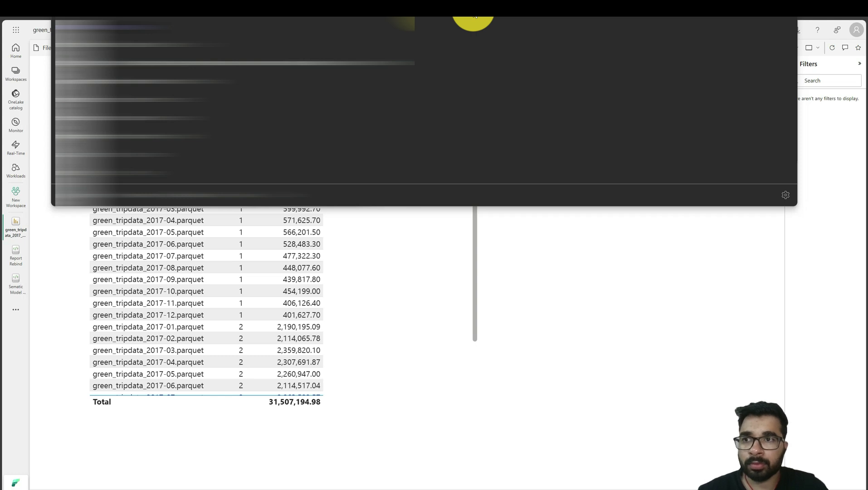
left_click(21, 281)
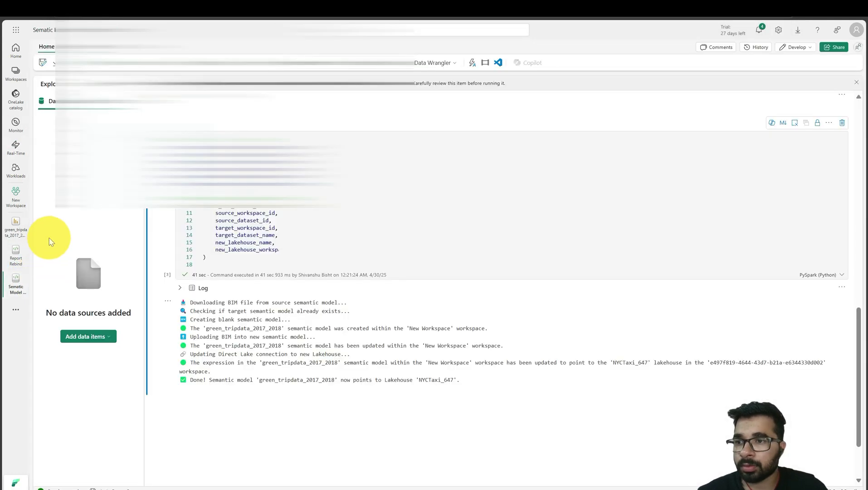
left_click(15, 253)
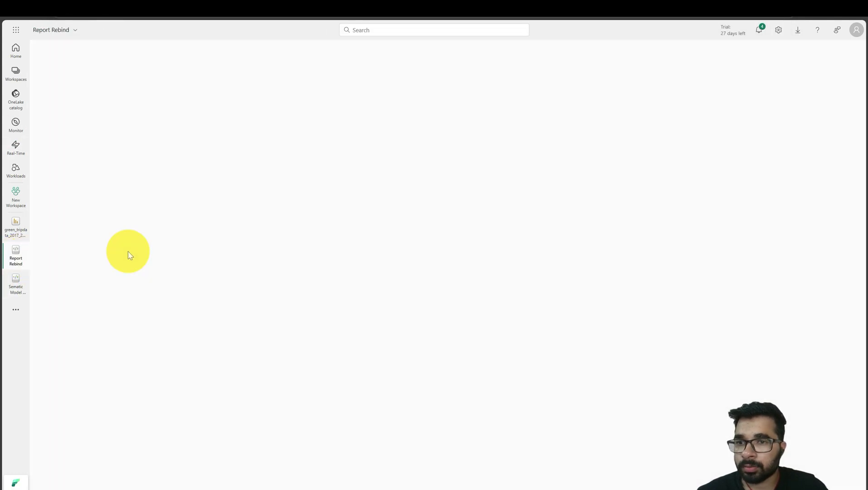
left_click(252, 160)
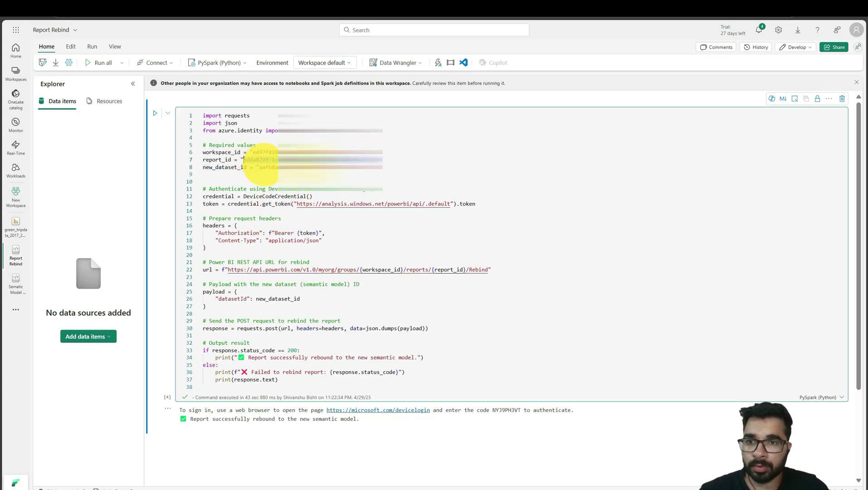
key("ctrl+v")
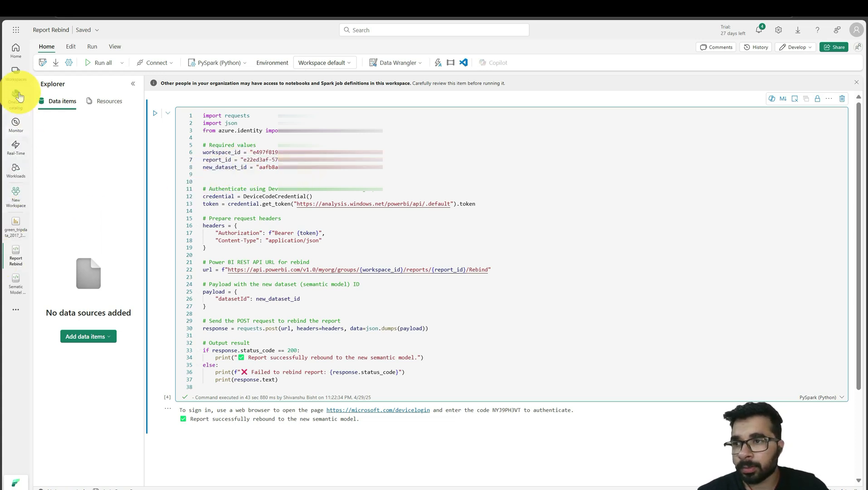
Step: Replace new_dataset_id on line 8 with the green_tripdata_2017_2018 semantic model's ID
left_click(84, 170)
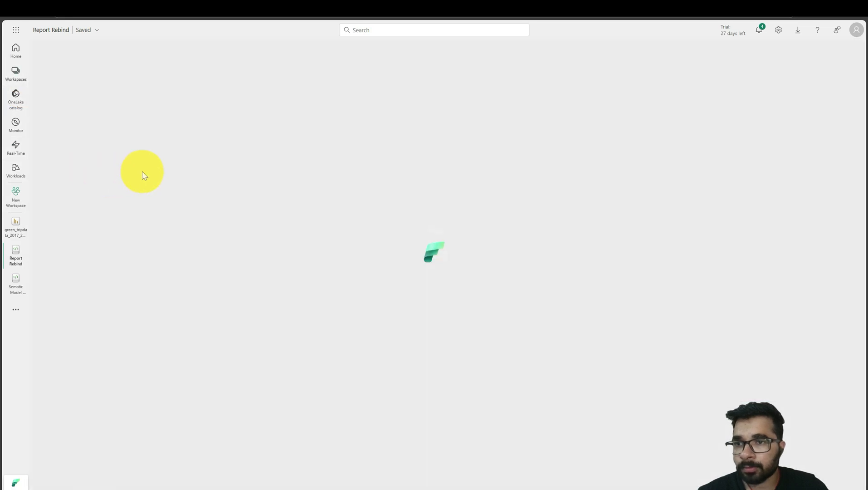
left_click(102, 138)
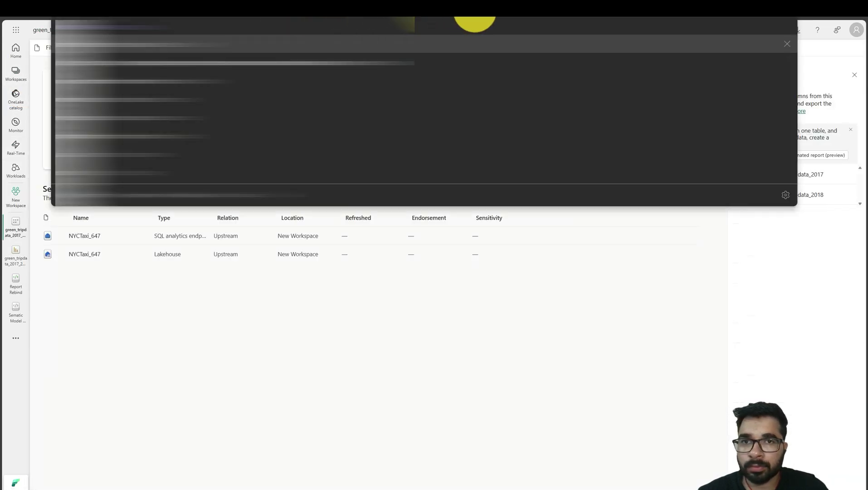
left_click(13, 235)
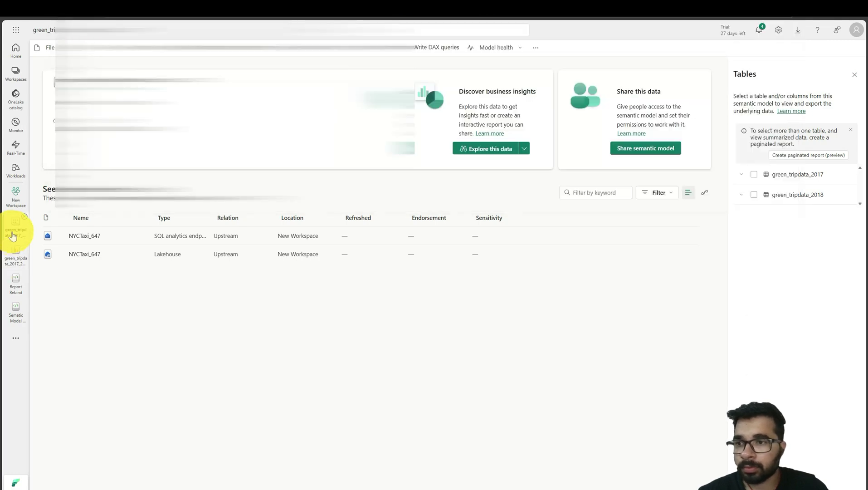
left_click(16, 285)
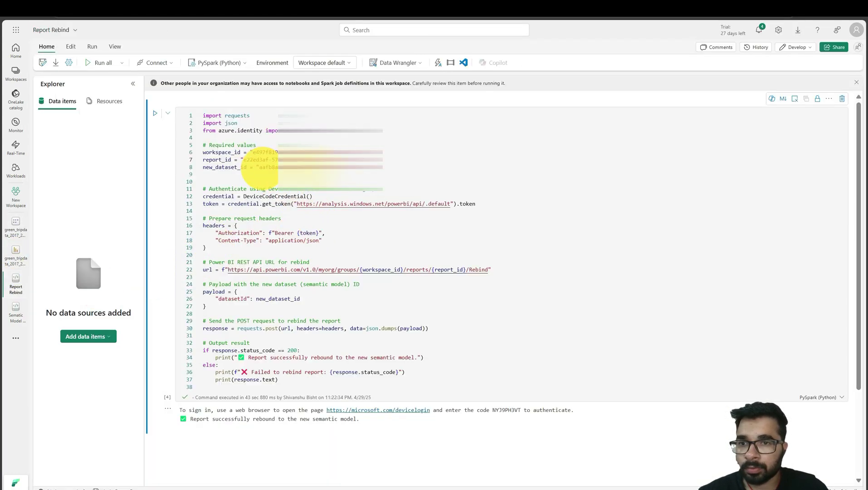
left_click_drag(260, 167, 371, 167)
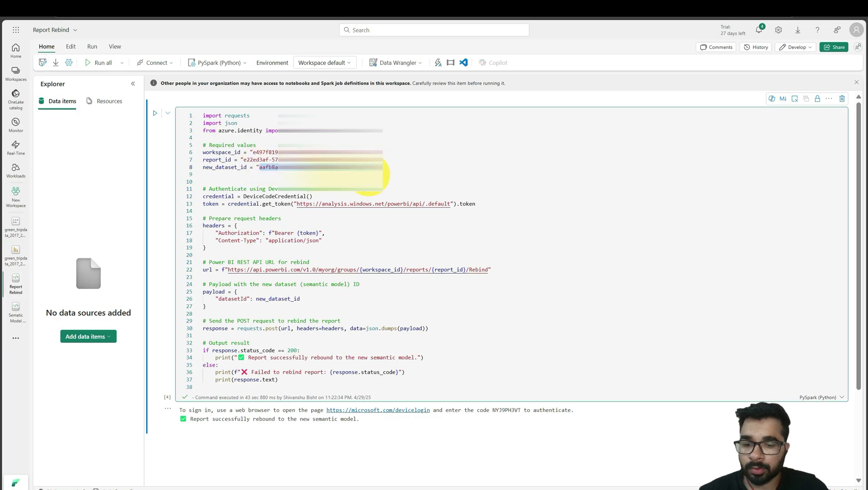
key("ctrl+v")
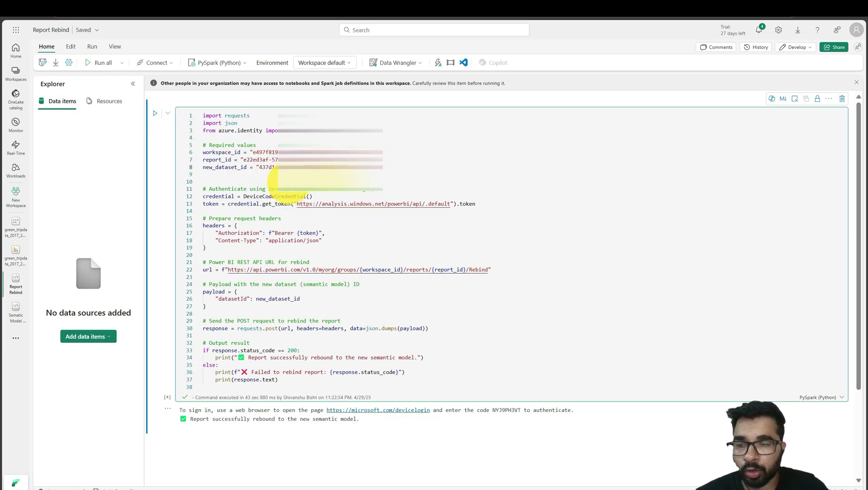
Step: Run the rebind cell, copy the printed device login code, and open microsoft.com/devicelogin
left_click(155, 113)
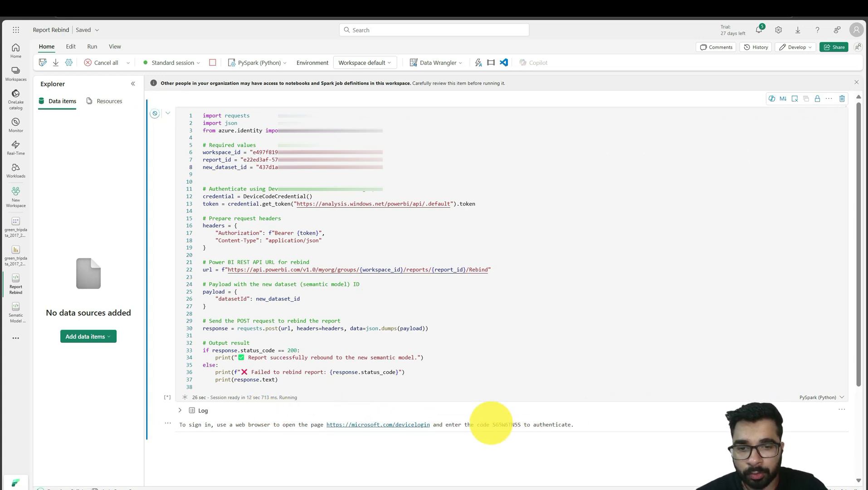
left_click_drag(493, 424, 521, 430)
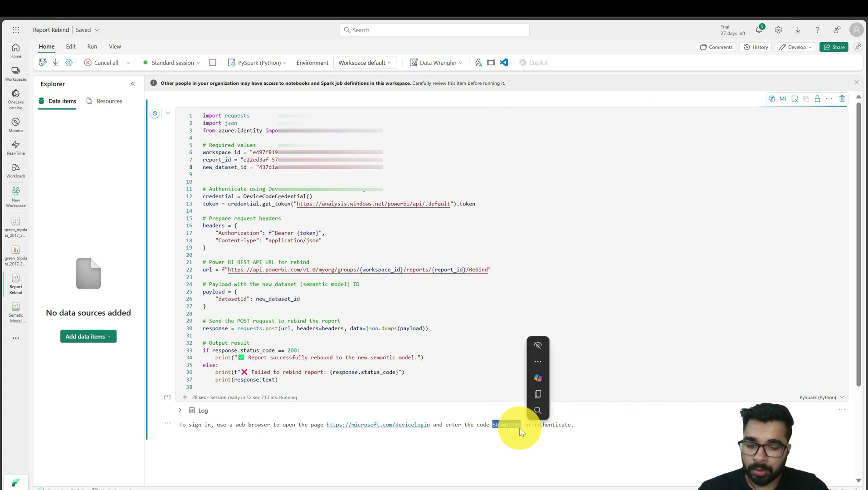
key("ctrl+c")
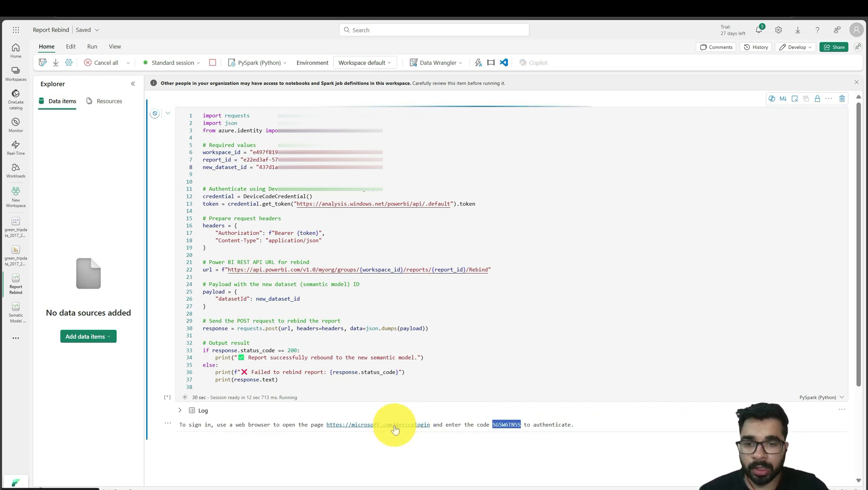
left_click(395, 427)
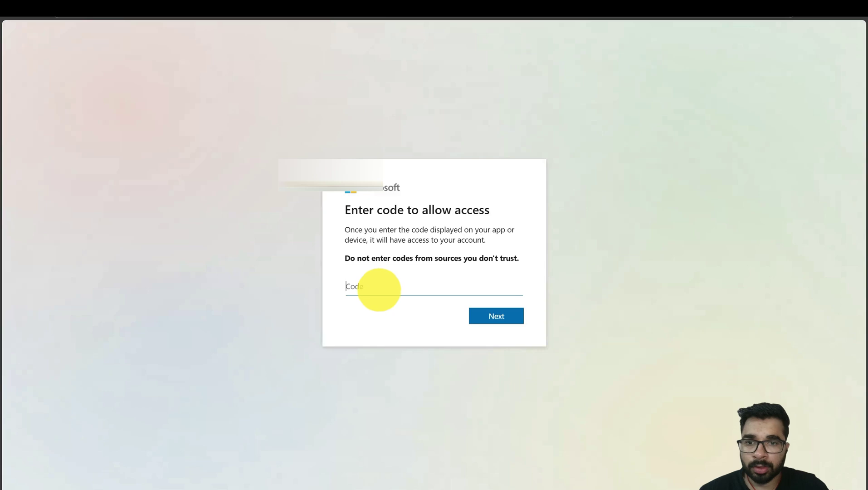
Step: Enter the device code, approve Azure CLI sign-in with the signed-in account, and close the tab
key("ctrl+v")
left_click(484, 316)
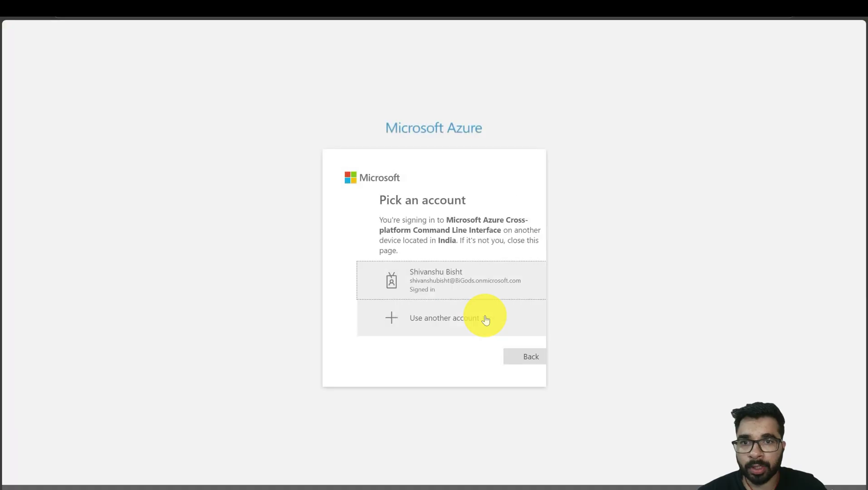
left_click(413, 292)
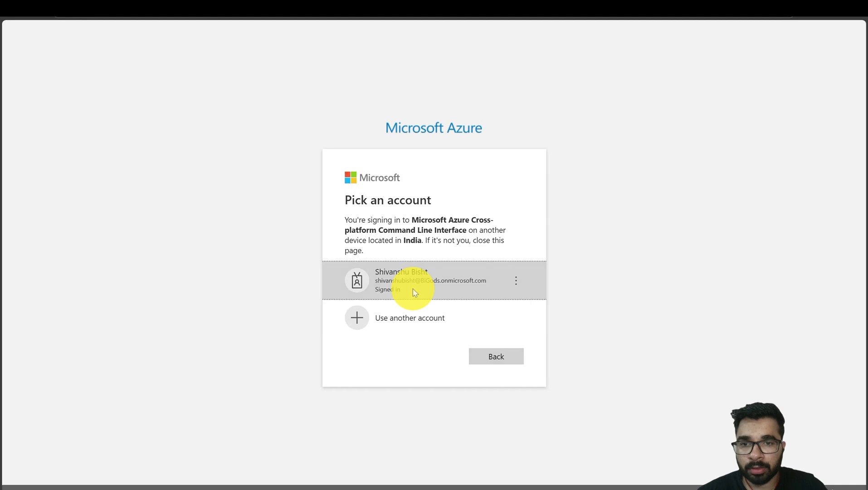
left_click(497, 323)
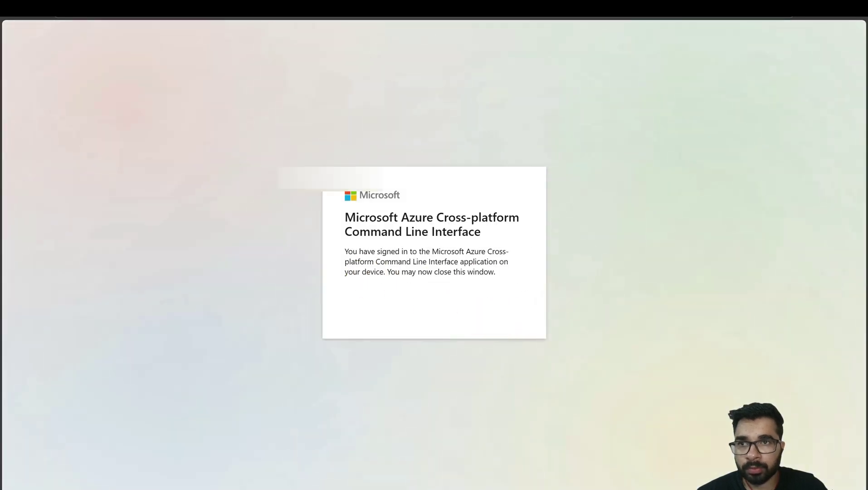
key("ctrl+w")
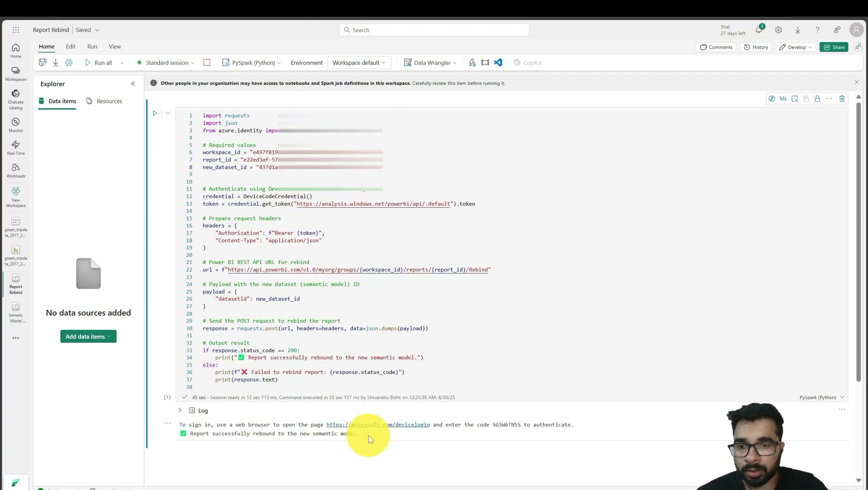
Step: Refresh New Workspace, check lineage NYCTaxi_647 → semantic model → report, then return to list view
left_click_drag(361, 434, 187, 433)
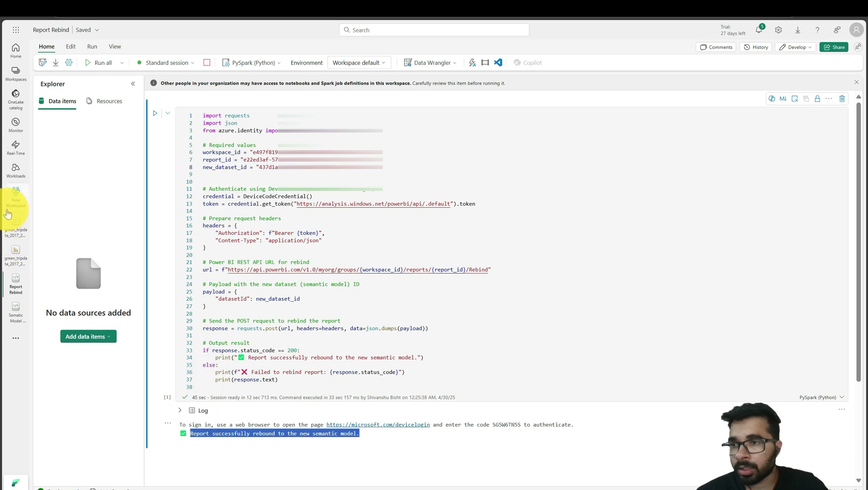
left_click(16, 68)
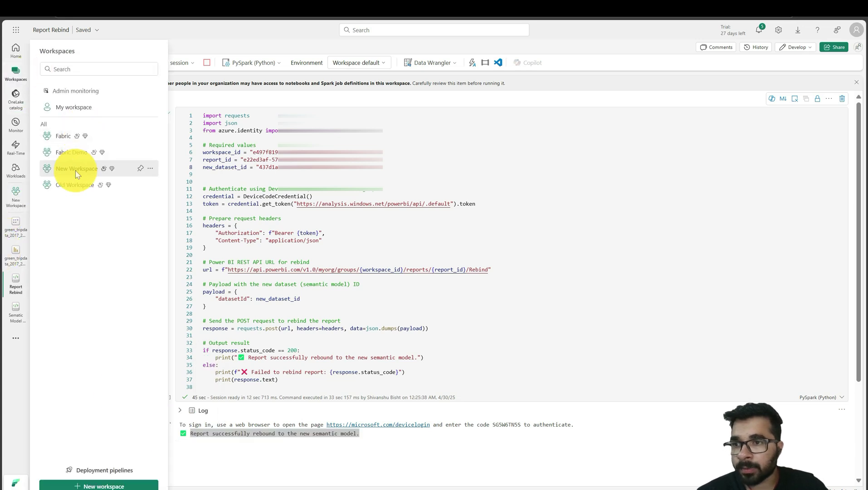
left_click(75, 170)
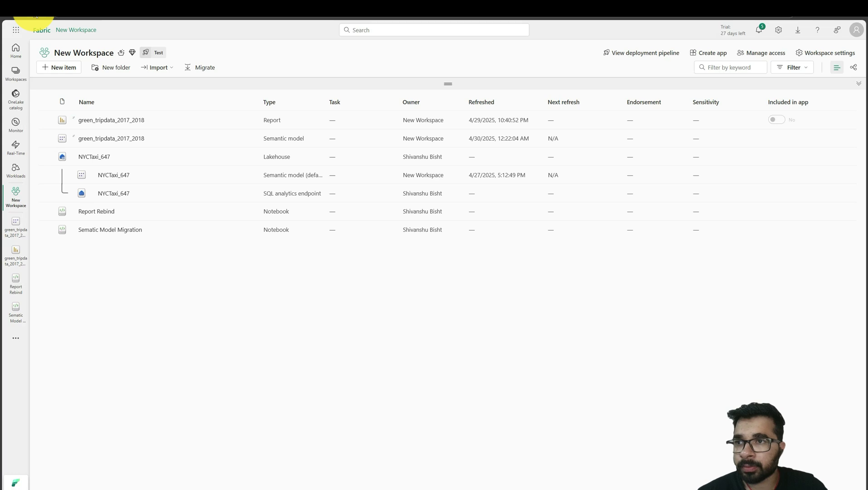
key("F5")
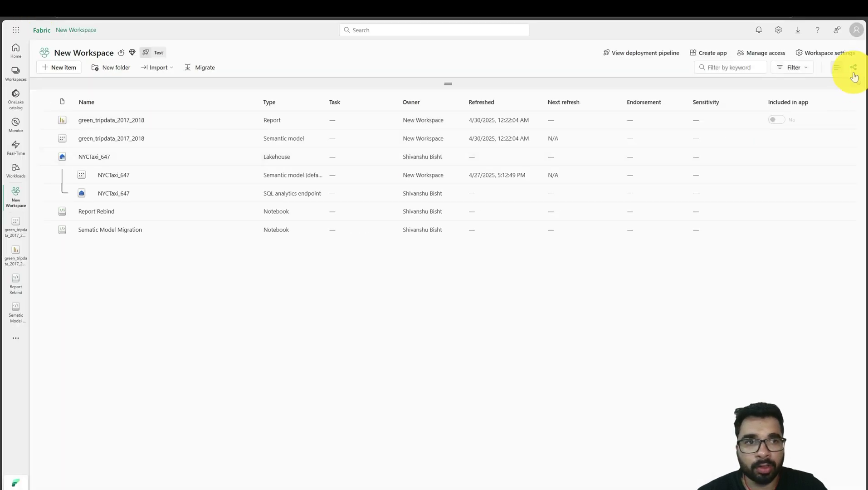
left_click(853, 72)
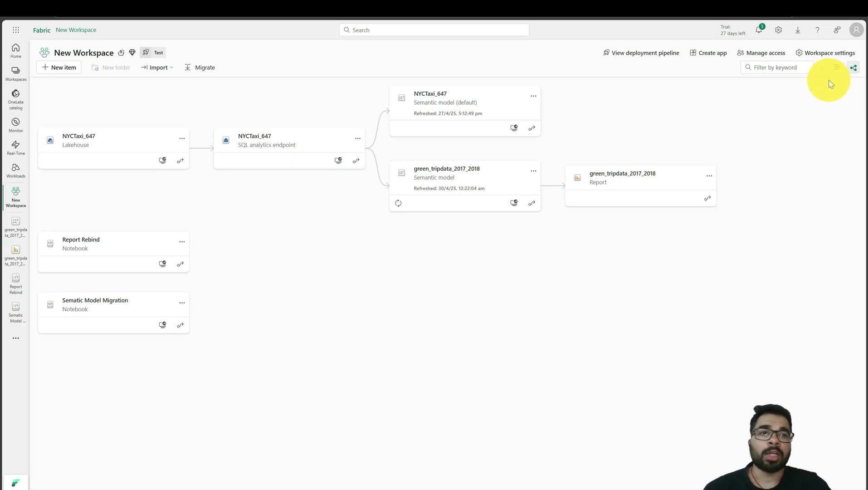
left_click(837, 69)
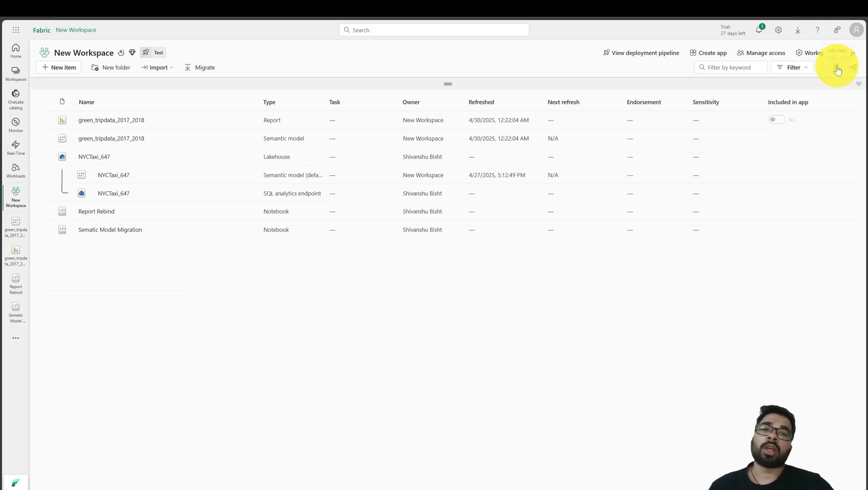